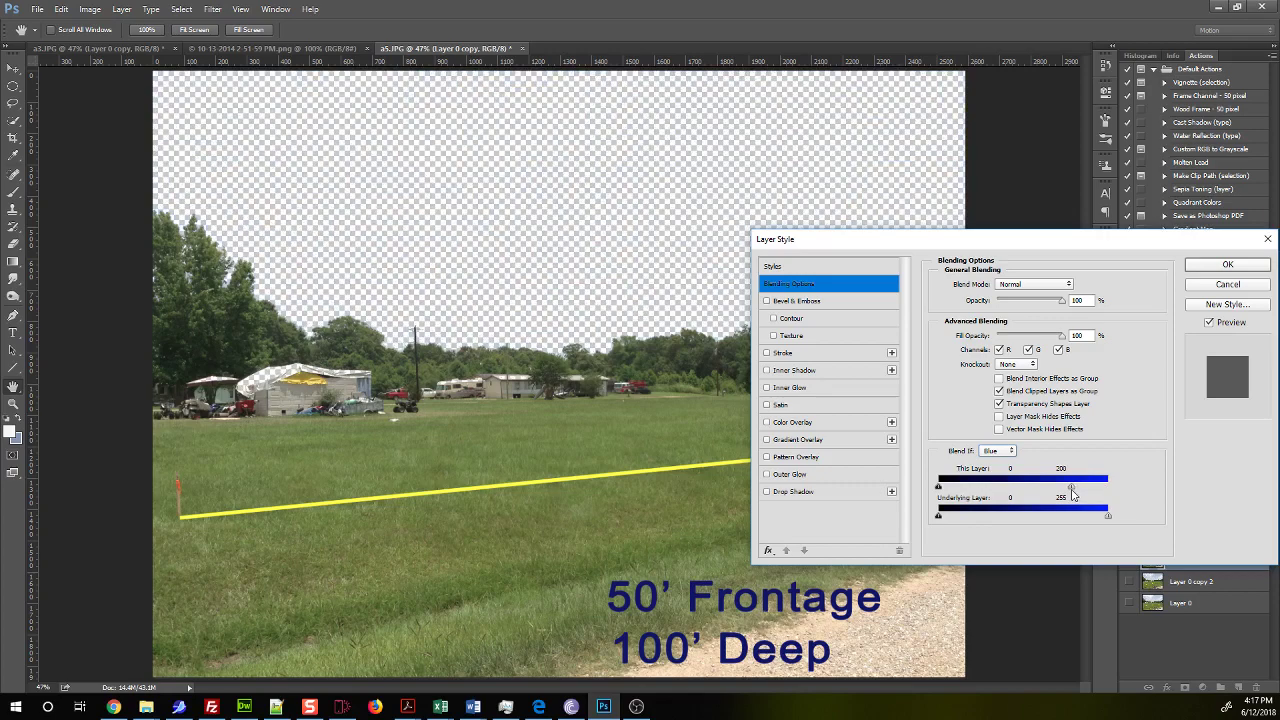
# Reset the Blue Blend If highlight slider for This Layer to 255, then lower and split it to 182 / 204.
pyautogui.moveTo(1072, 488); pyautogui.dragTo(1107, 488)
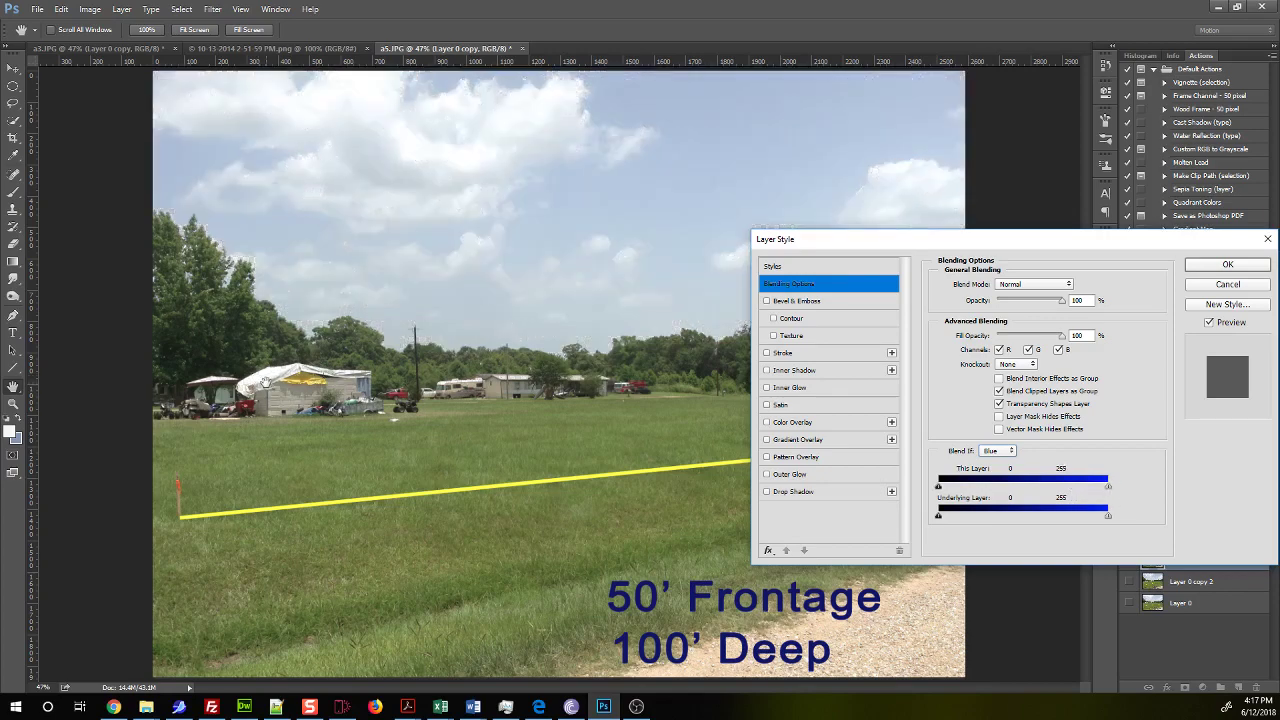
pyautogui.moveTo(1108, 489); pyautogui.dragTo(1073, 490)
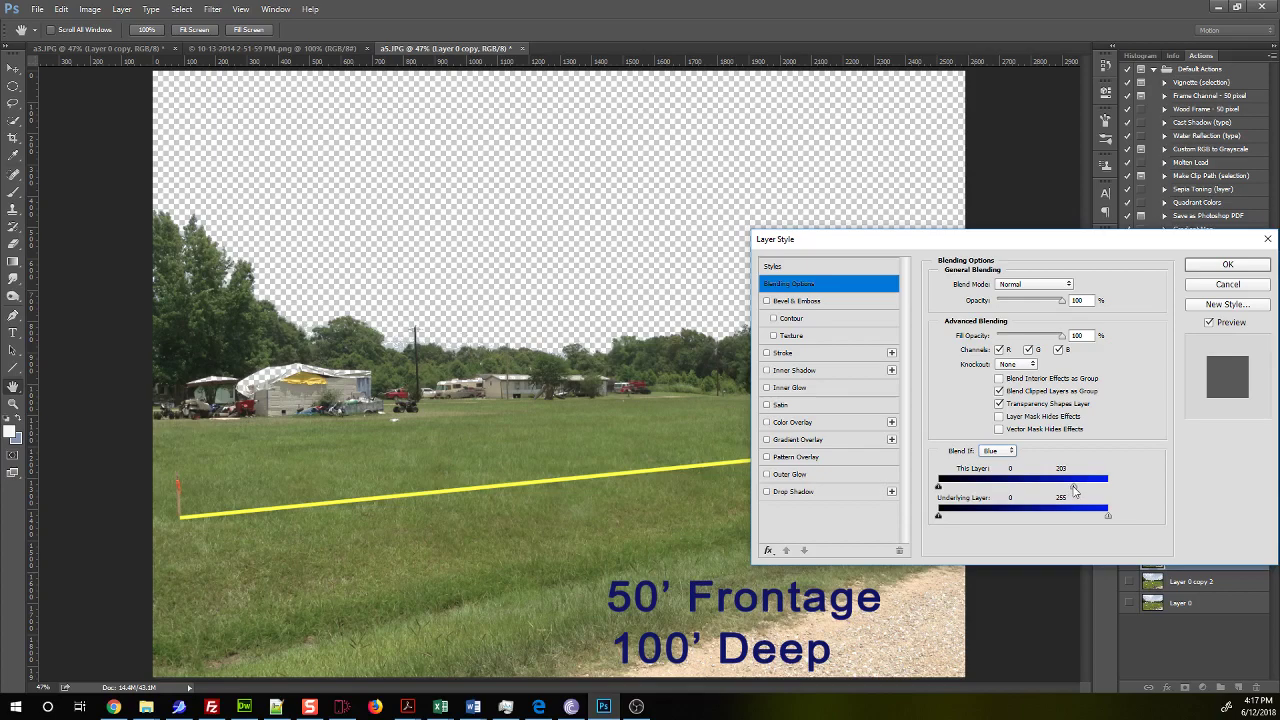
pyautogui.press('alt')
pyautogui.moveTo(1073, 489); pyautogui.dragTo(1076, 491)
pyautogui.moveTo(1073, 490); pyautogui.dragTo(1062, 492)
# Refine the split Blue Blend If highlights for This Layer to 166 / 196 against the treeline and apply the layer style.
pyautogui.hotkey('ctrl', '+')
pyautogui.hotkey('ctrl', '+')
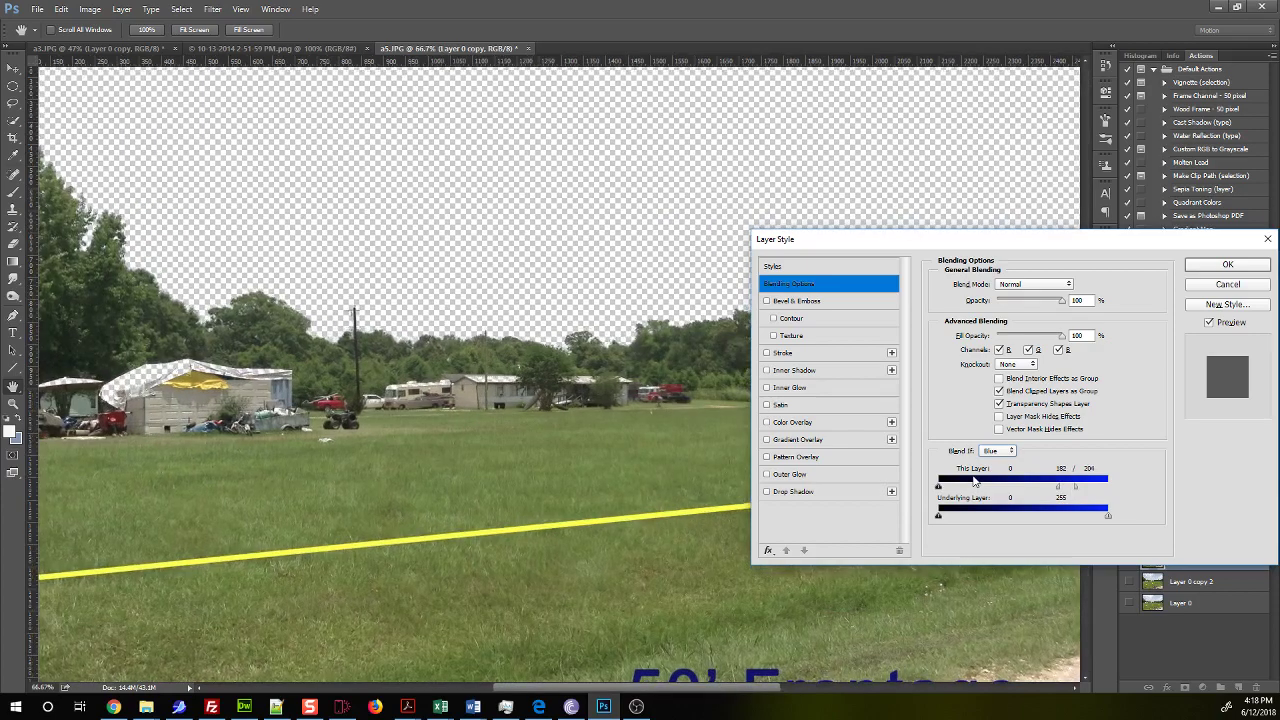
pyautogui.hotkey('ctrl', '+')
pyautogui.hotkey('ctrl', '+')
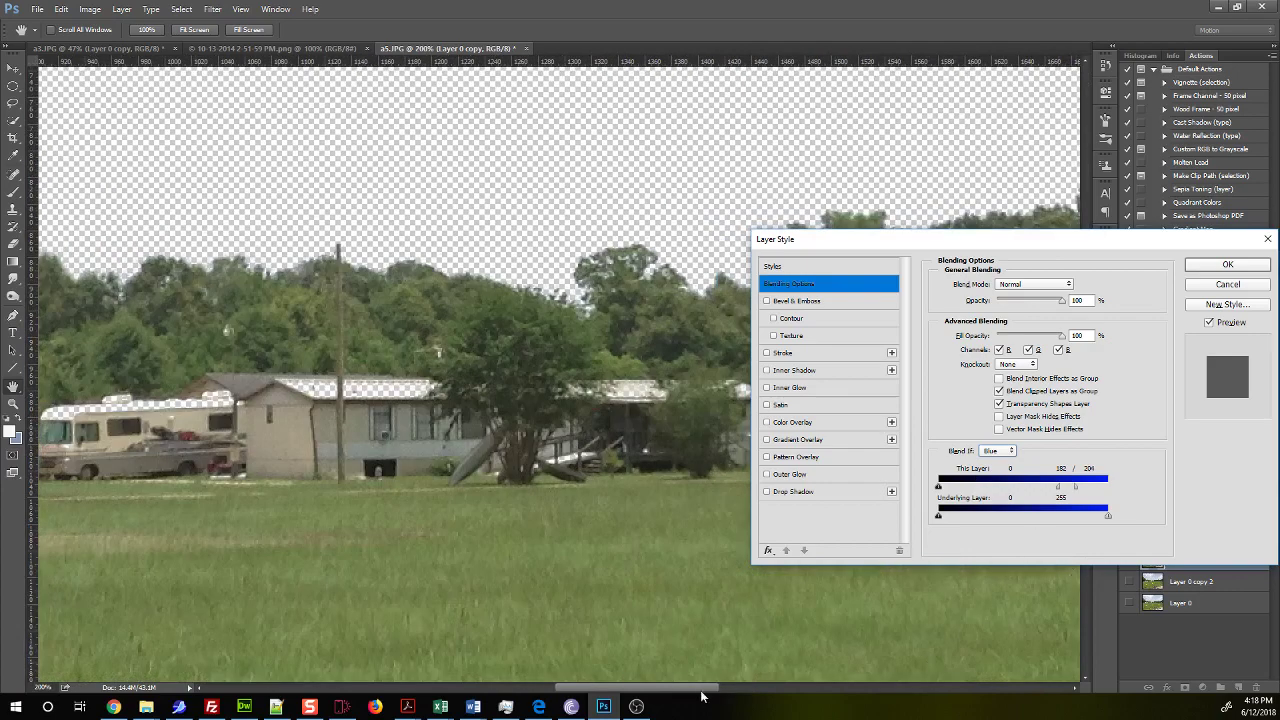
pyautogui.moveTo(702, 692); pyautogui.dragTo(950, 692)
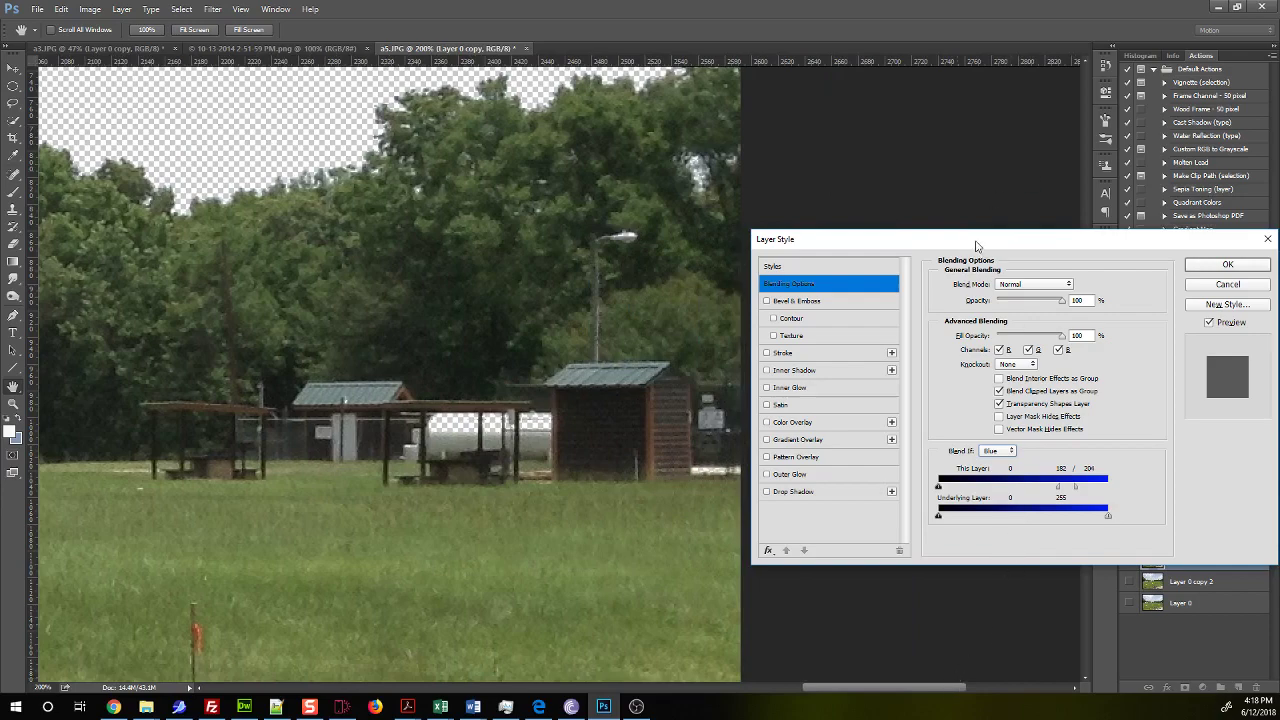
pyautogui.moveTo(976, 245); pyautogui.dragTo(697, 416)
pyautogui.moveTo(1085, 354); pyautogui.dragTo(1084, 313)
pyautogui.moveTo(643, 412); pyautogui.dragTo(930, 208)
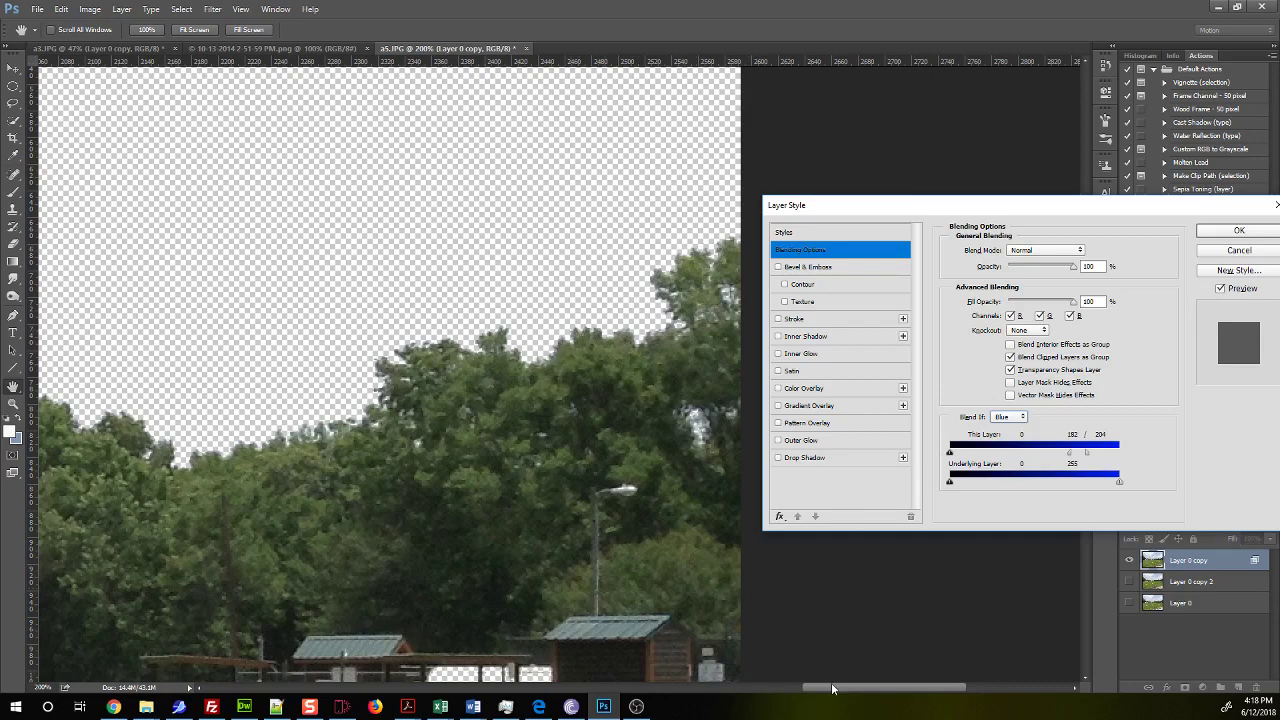
pyautogui.moveTo(834, 689)
pyautogui.mouseDown()
pyautogui.moveTo(340, 676)
pyautogui.moveTo(890, 687)
pyautogui.moveTo(837, 688)
pyautogui.mouseUp()
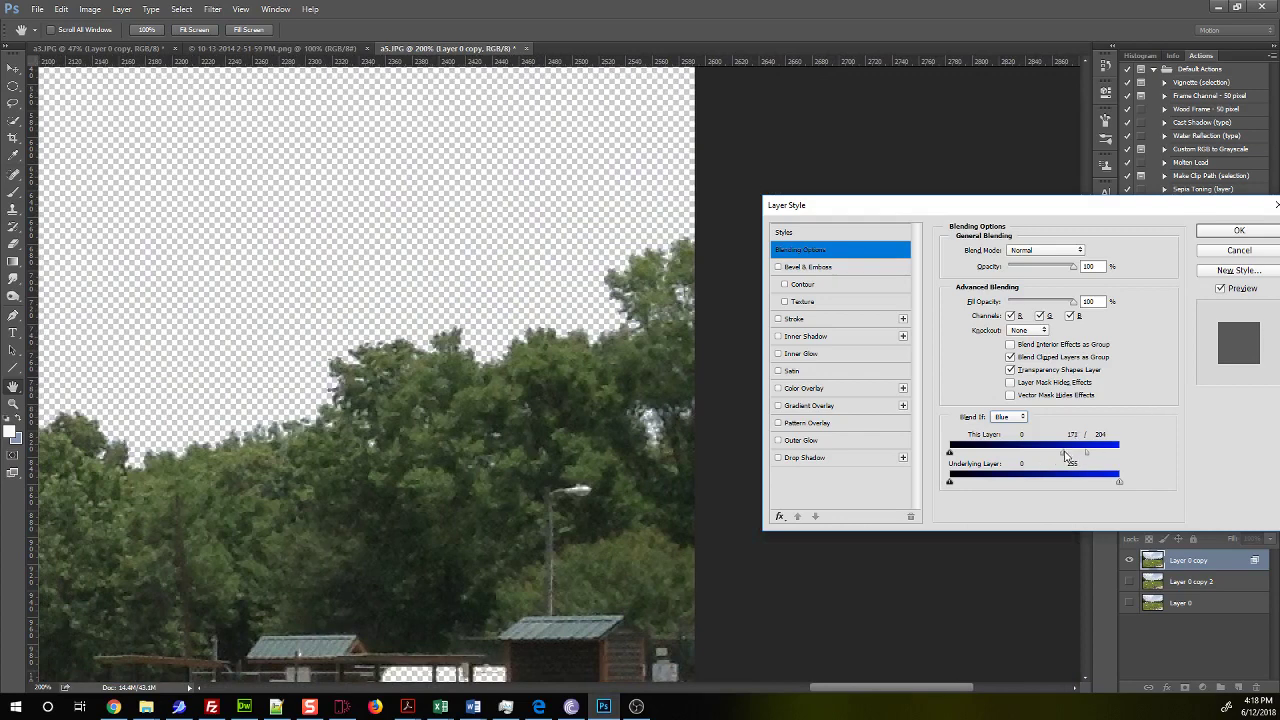
pyautogui.moveTo(1066, 455)
pyautogui.mouseDown()
pyautogui.moveTo(1050, 455)
pyautogui.moveTo(1104, 450)
pyautogui.moveTo(1089, 452)
pyautogui.mouseUp()
pyautogui.press('alt')
pyautogui.moveTo(1048, 457); pyautogui.dragTo(1081, 453)
pyautogui.hotkey('ctrl', '2')
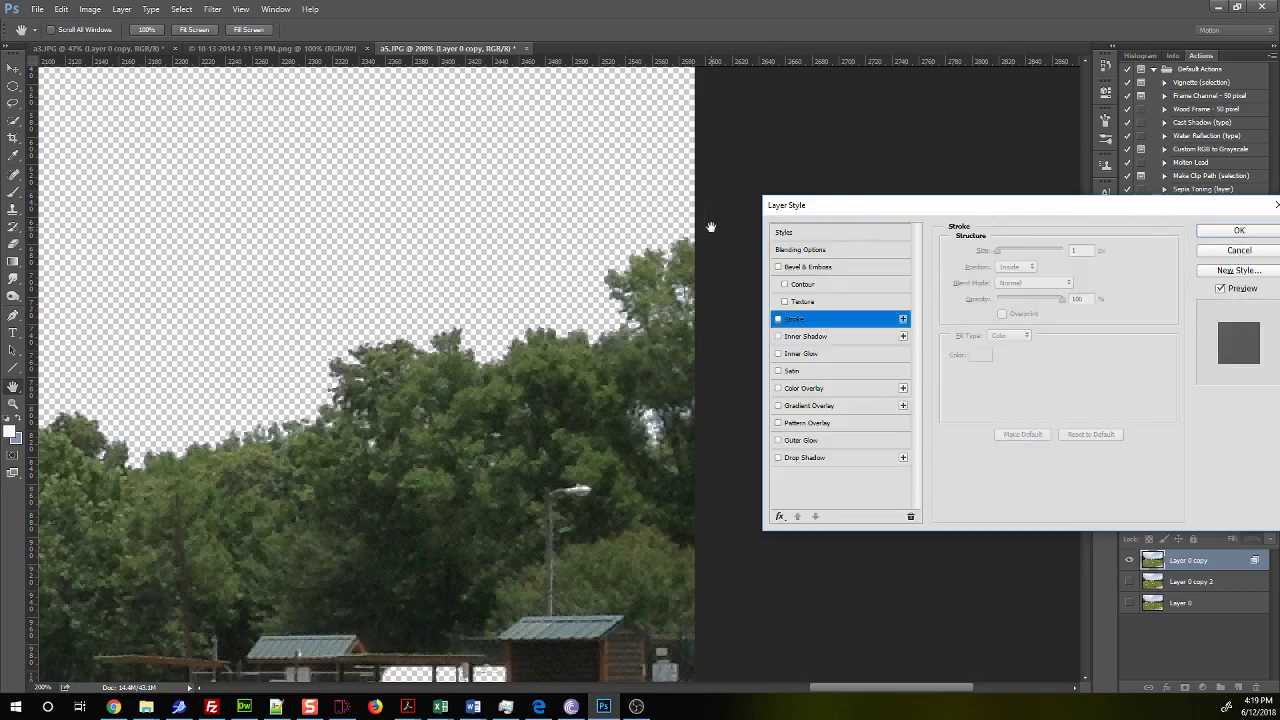
pyautogui.click(818, 251)
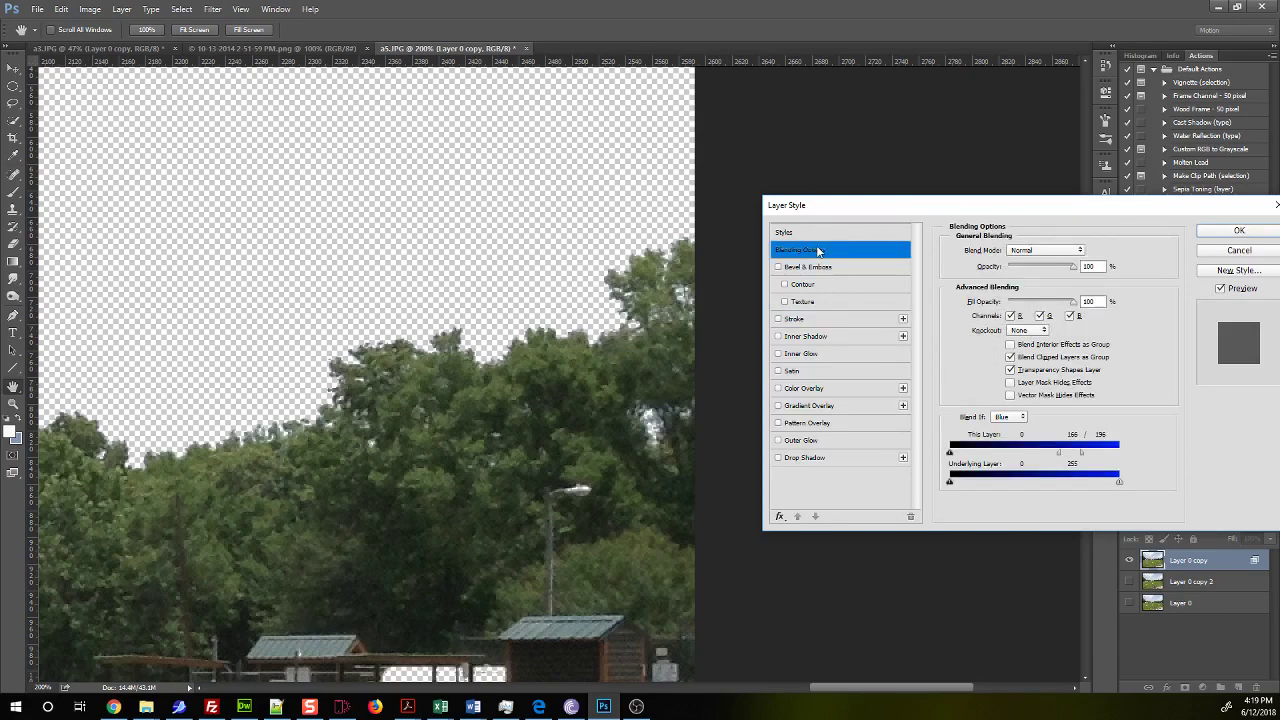
pyautogui.click(1239, 230)
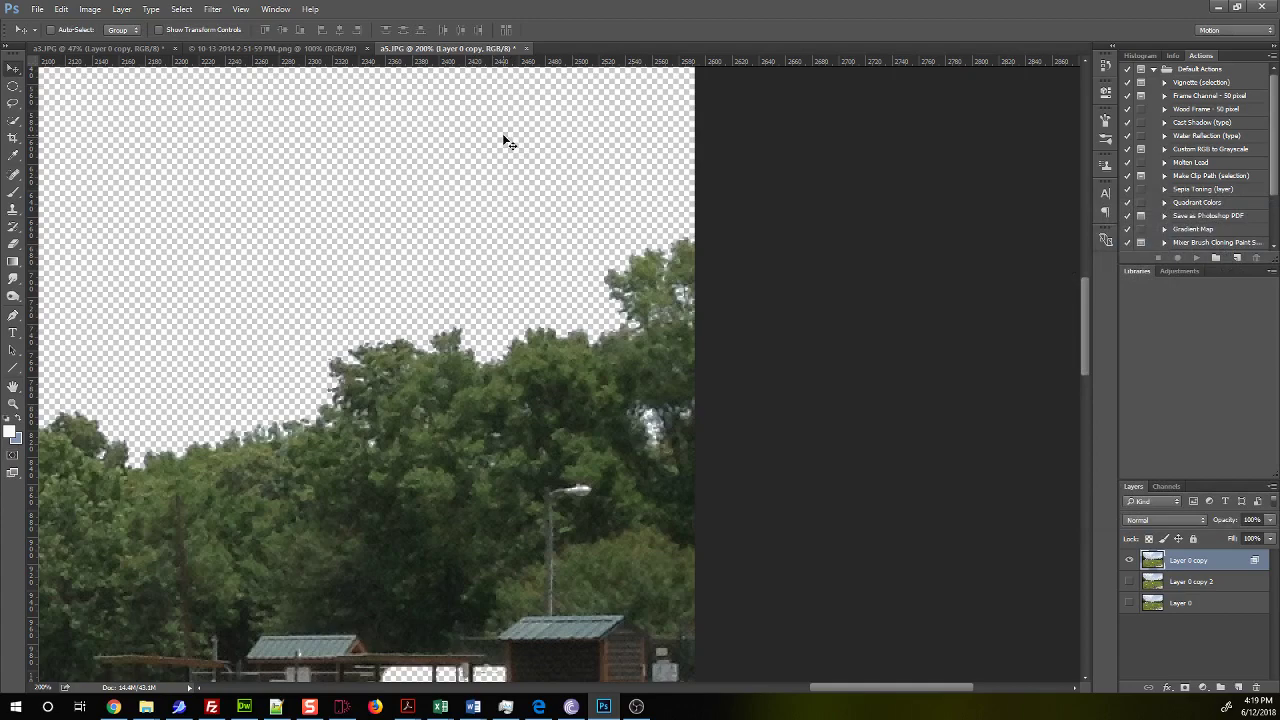
# Copy the blue sky picture from the 10-13-2014 PNG document into a5.JPG and align it to the canvas's upper-left corner.
pyautogui.hotkey('ctrl', '0')
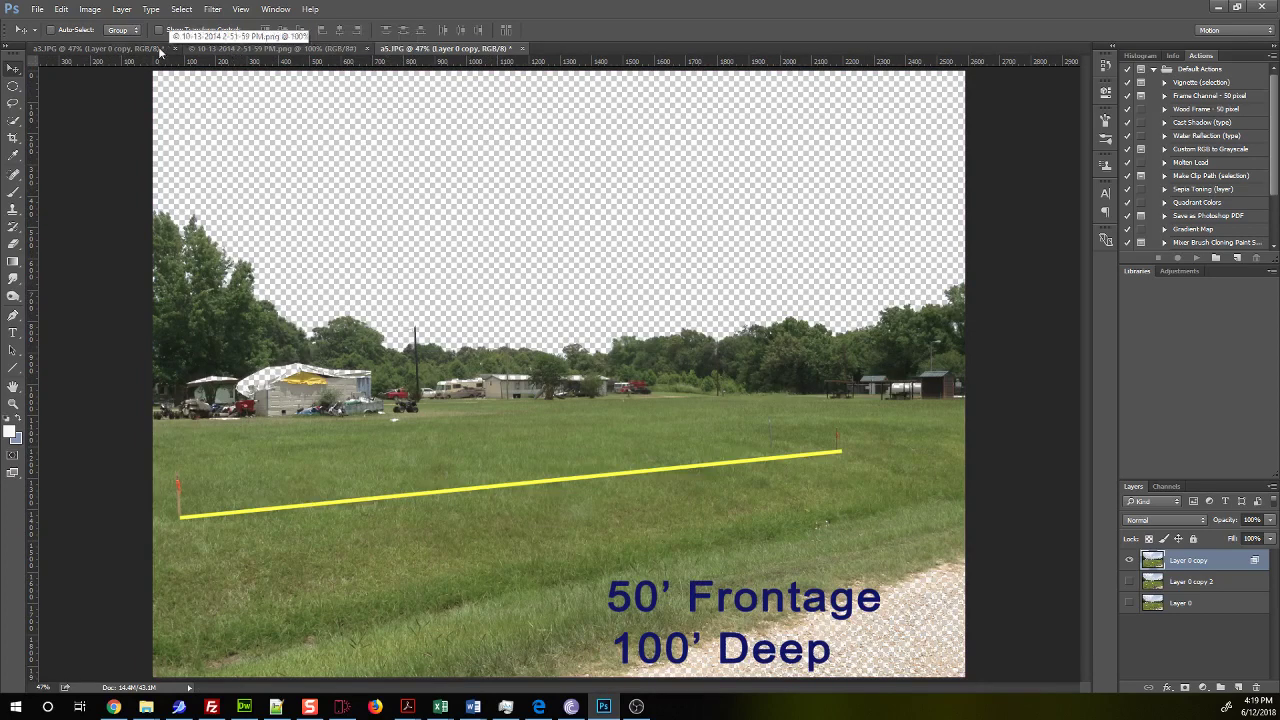
pyautogui.click(241, 50)
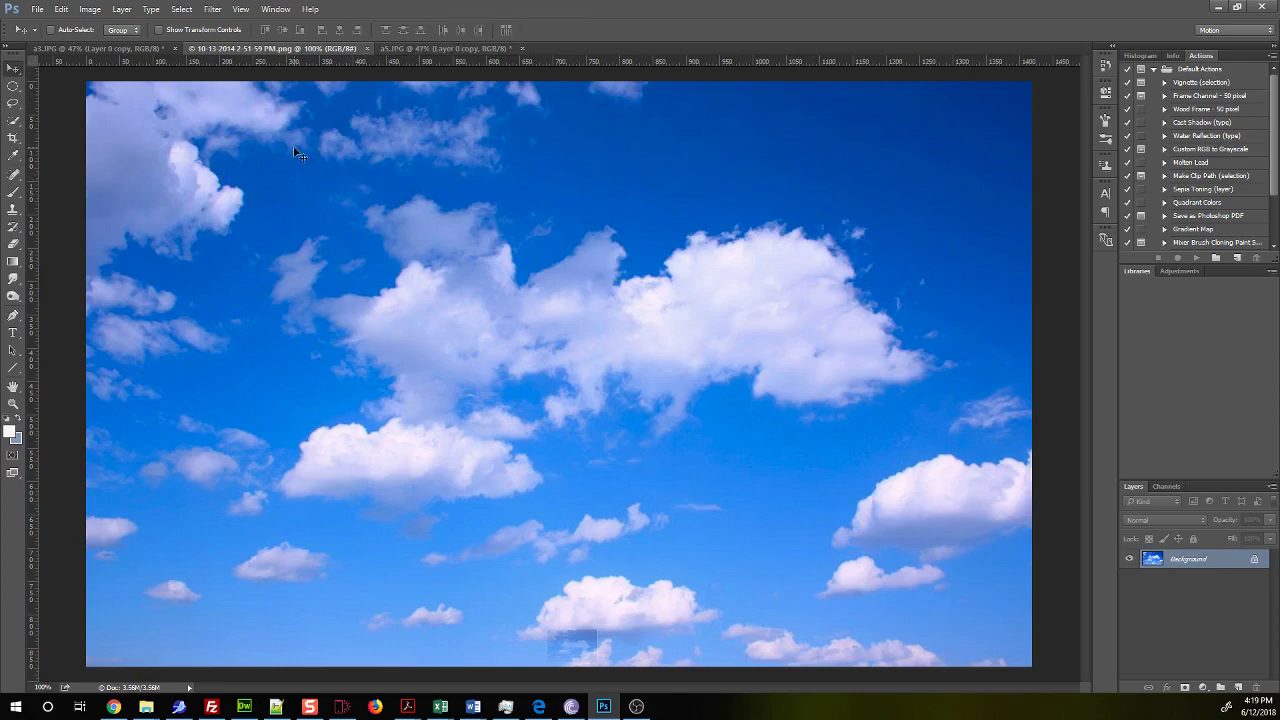
pyautogui.click(443, 49)
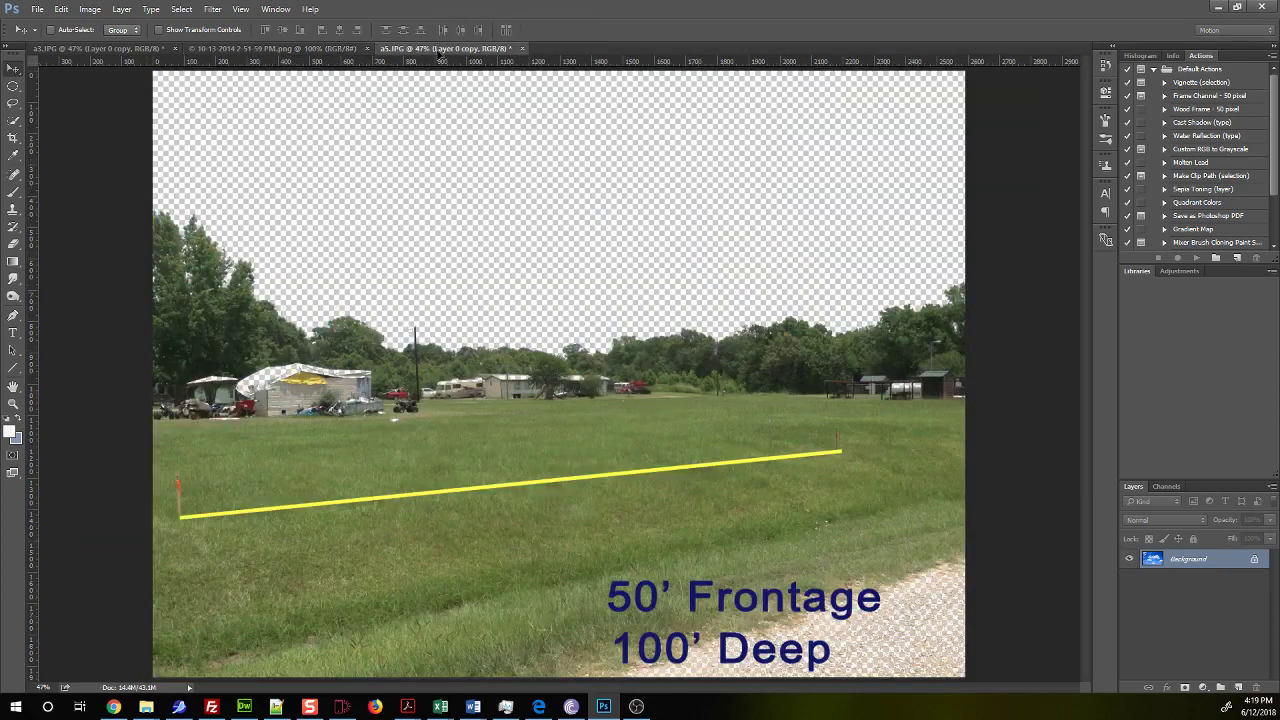
pyautogui.moveTo(443, 49); pyautogui.dragTo(403, 211)
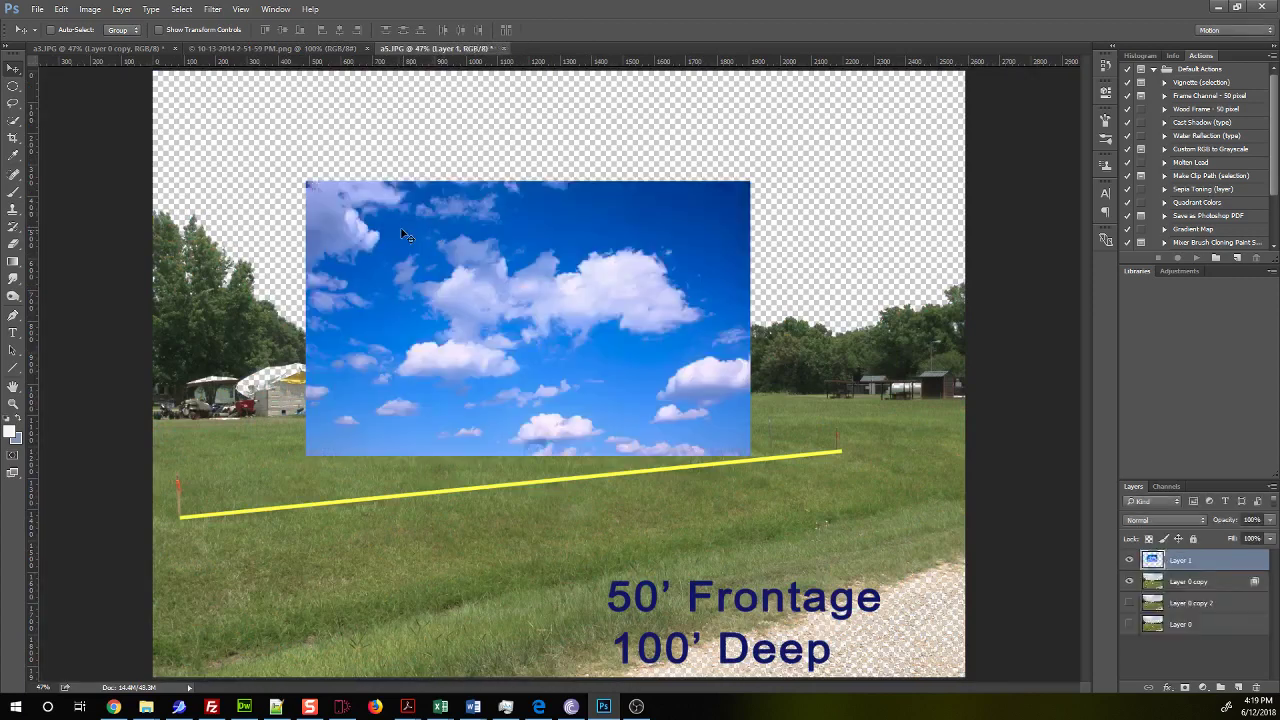
pyautogui.moveTo(514, 323); pyautogui.dragTo(374, 231)
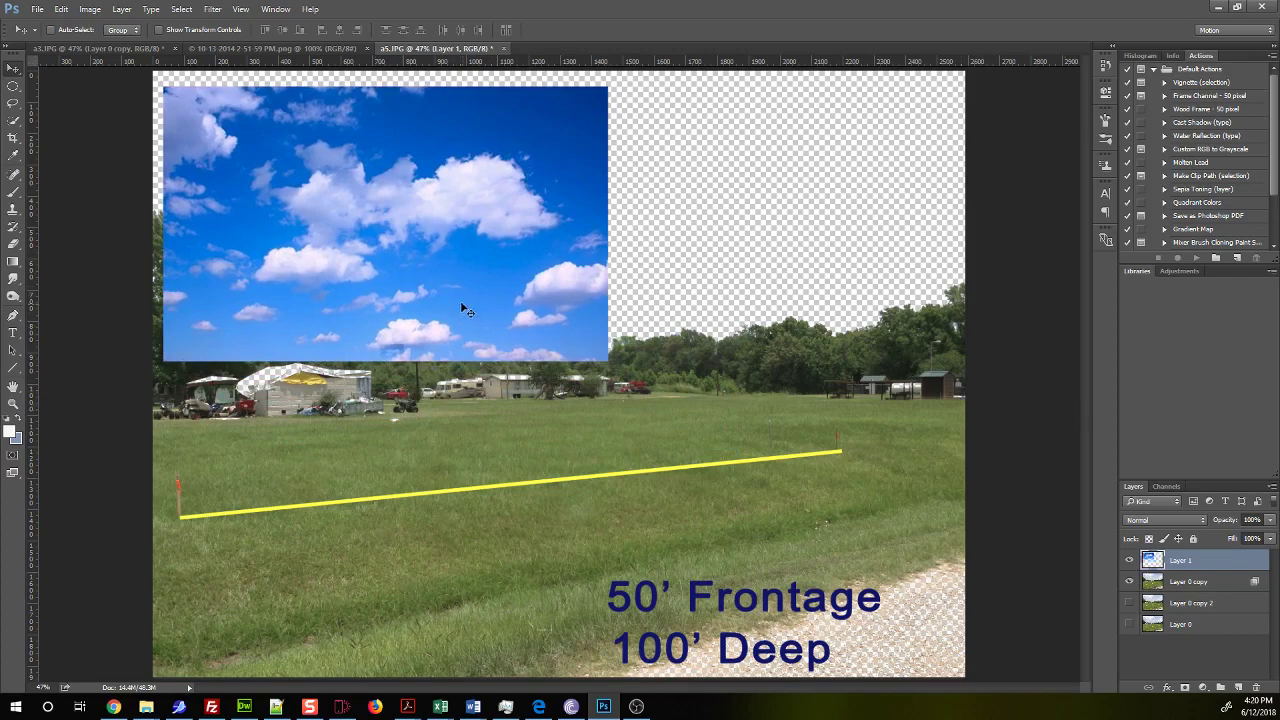
pyautogui.moveTo(463, 306); pyautogui.dragTo(441, 274)
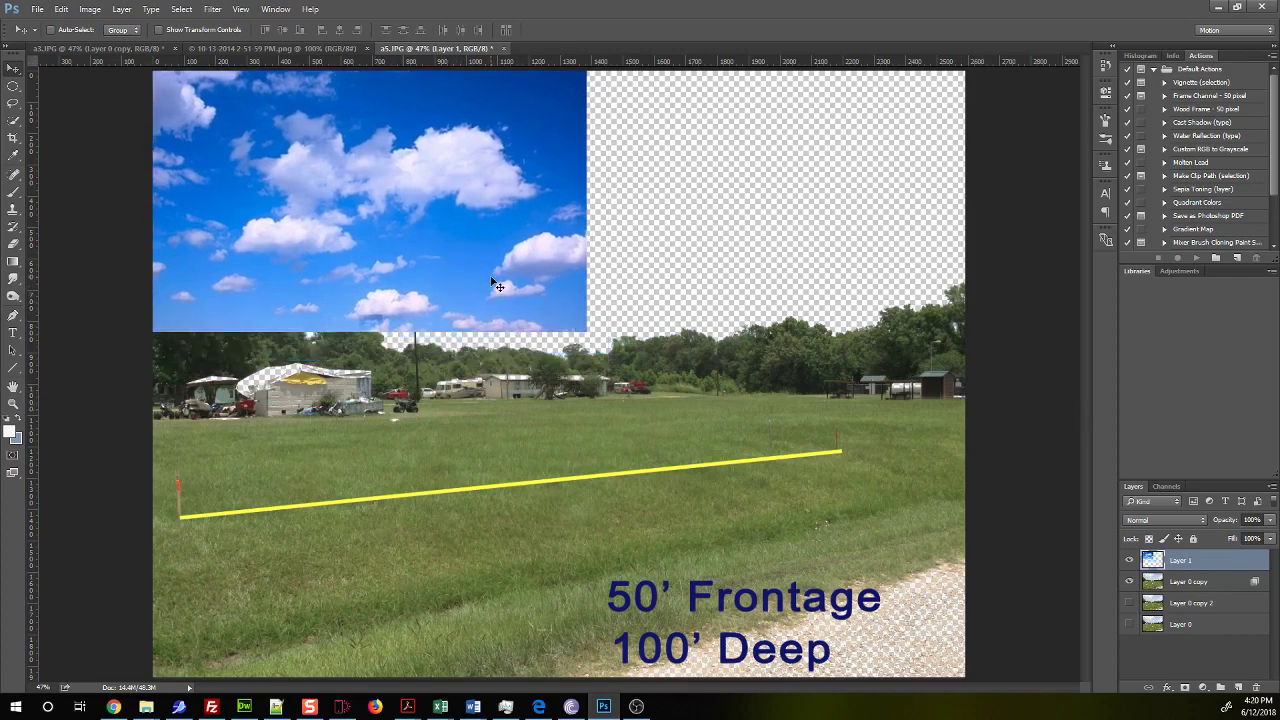
# Scale the sky layer to about 202.5% across the canvas and move it directly beneath Layer 0 copy.
pyautogui.press('ctrl')
pyautogui.hotkey('ctrl', 't')
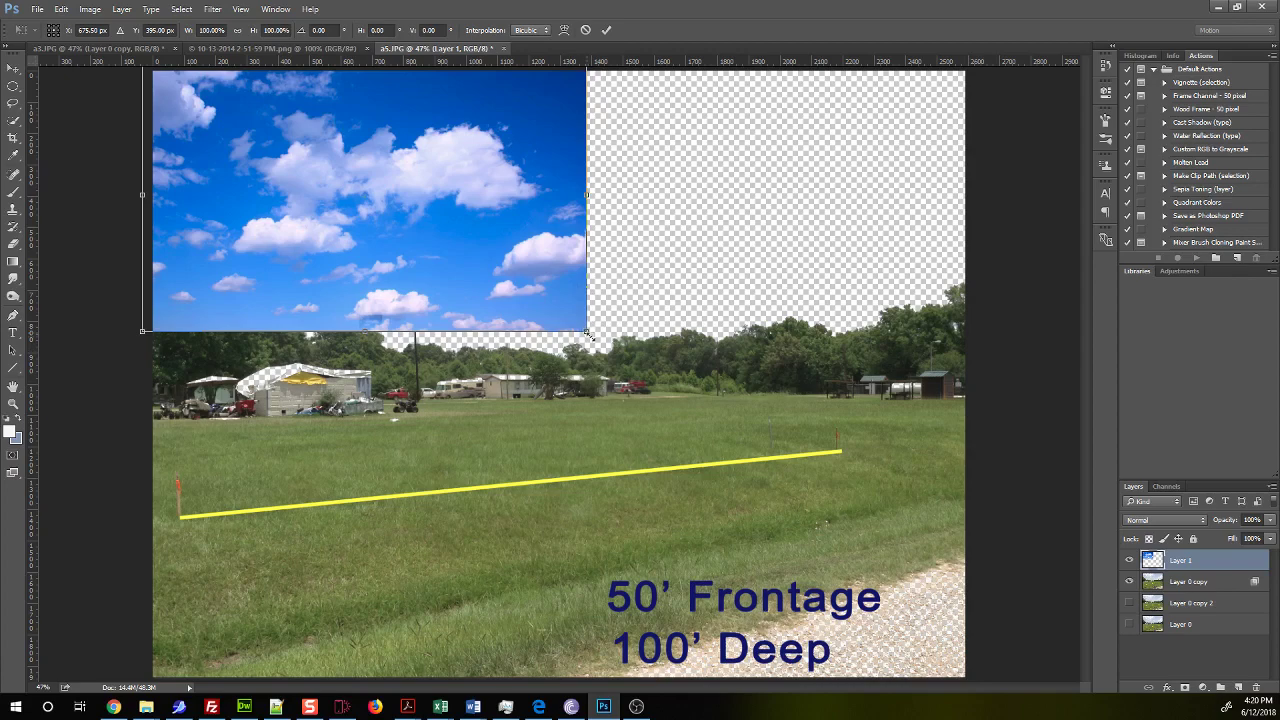
pyautogui.moveTo(588, 333); pyautogui.dragTo(1056, 595)
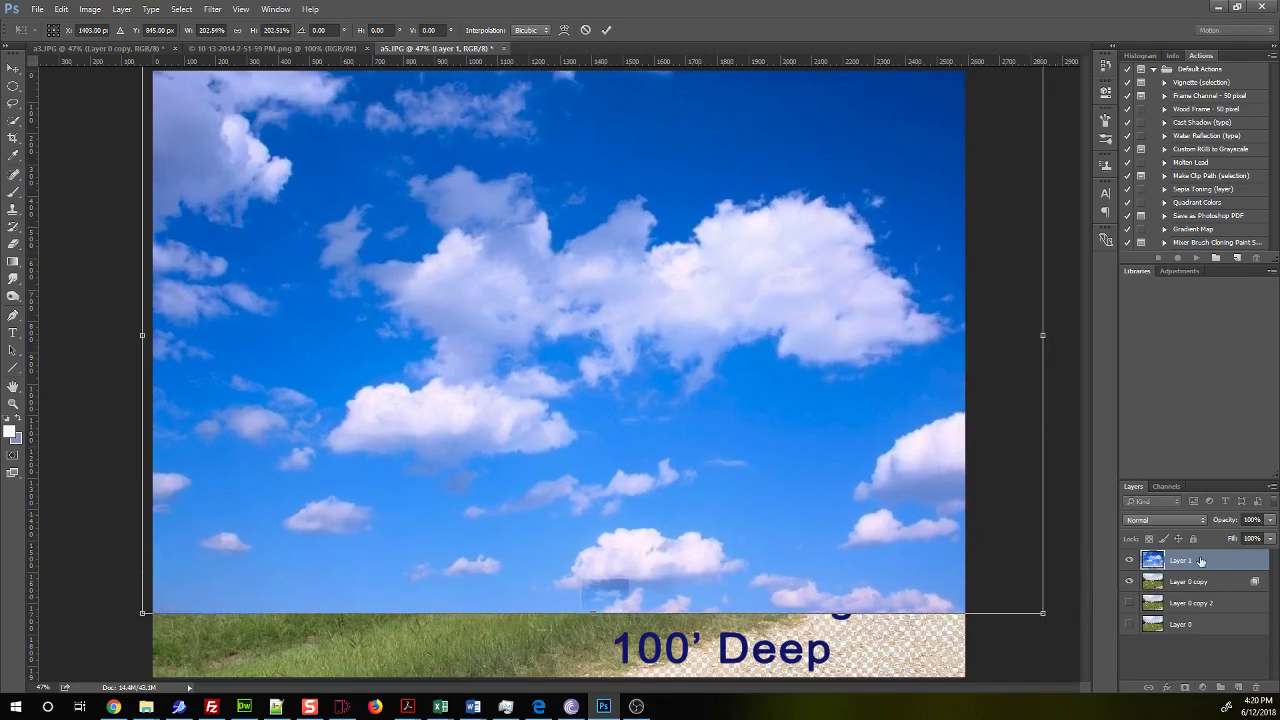
pyautogui.click(606, 30)
pyautogui.moveTo(1203, 565); pyautogui.dragTo(1204, 594)
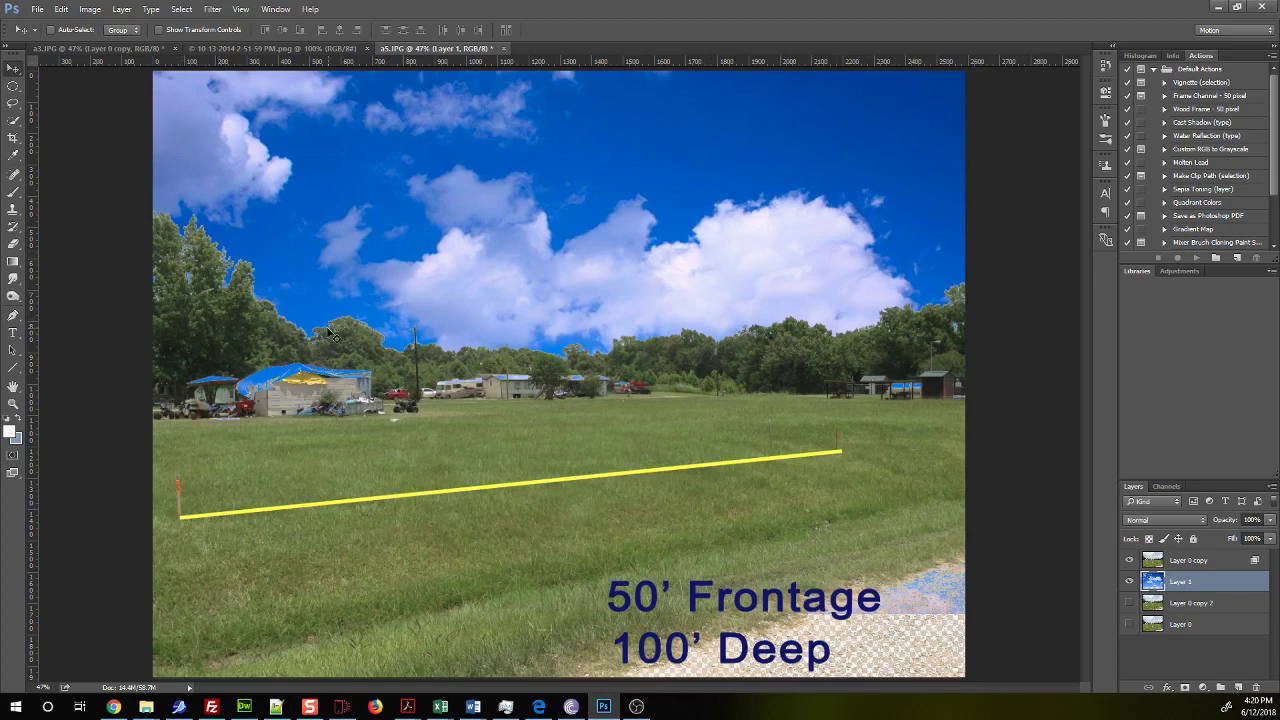
# Widen Layer 0 copy's Blue Blend If highlight transition for This Layer to about 132 / 196 and apply it.
pyautogui.click(1221, 565)
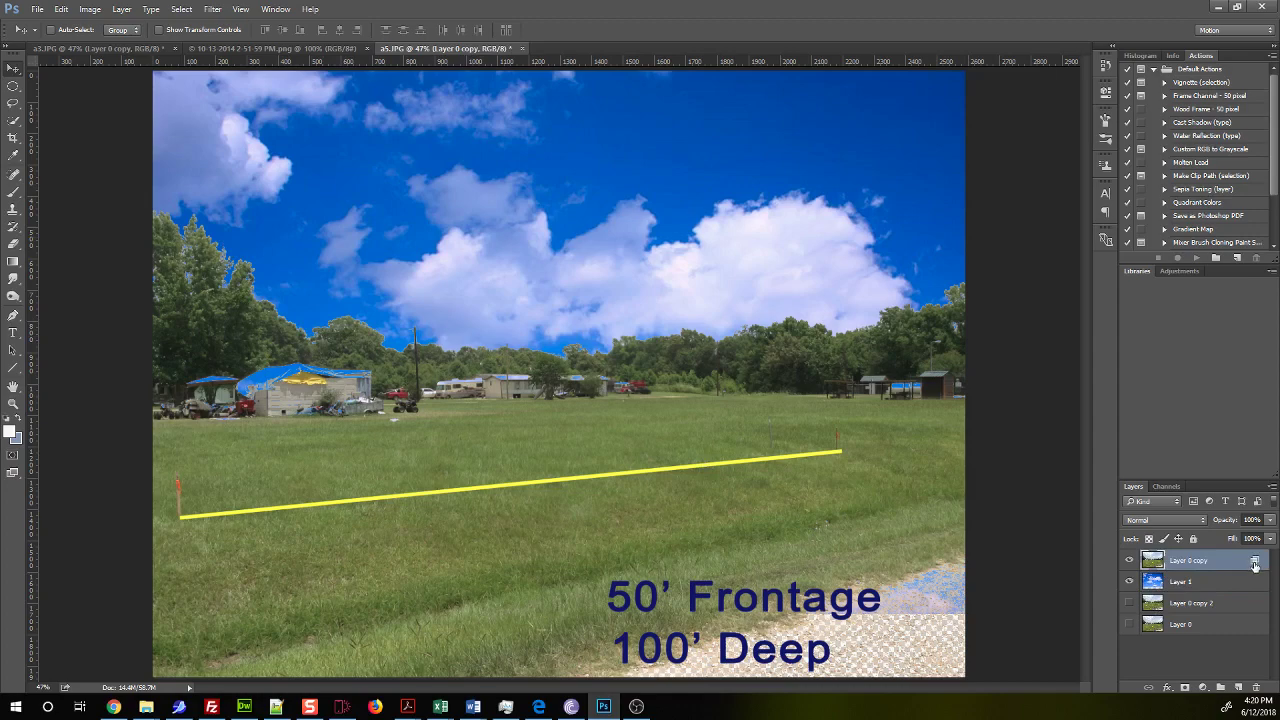
pyautogui.doubleClick(1245, 566)
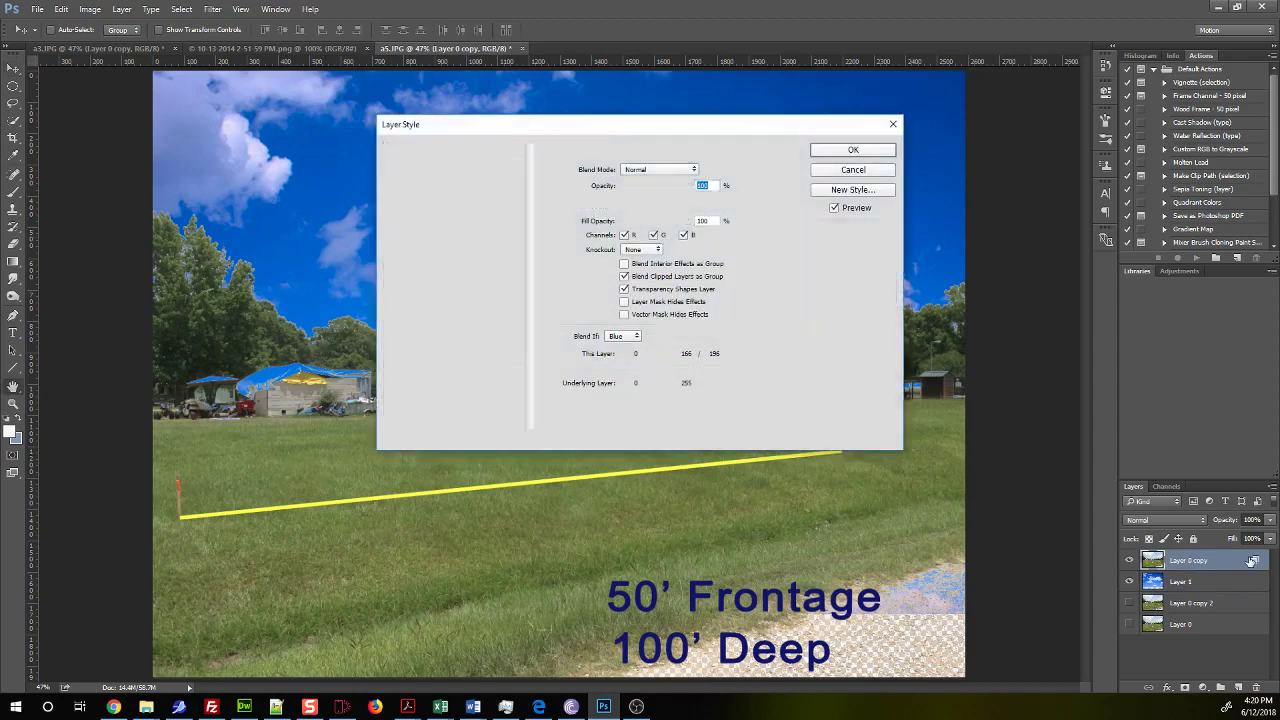
pyautogui.moveTo(549, 129); pyautogui.dragTo(769, 103)
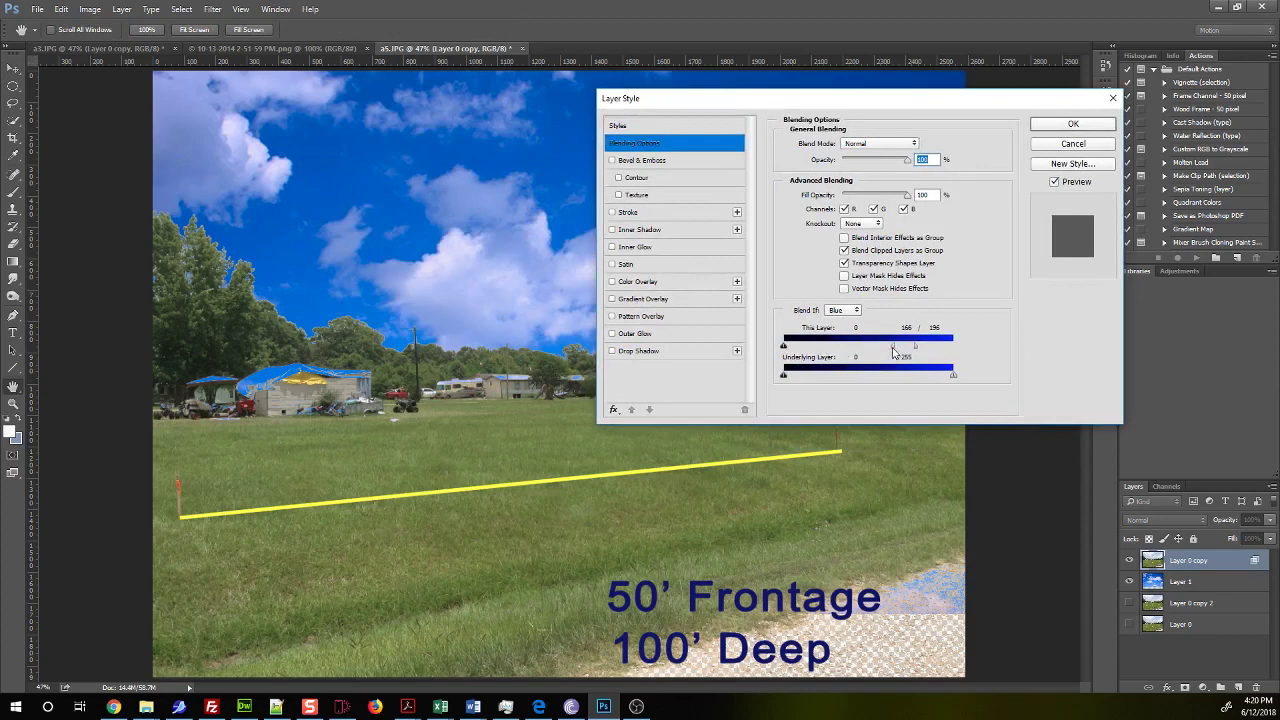
pyautogui.moveTo(894, 348); pyautogui.dragTo(877, 349)
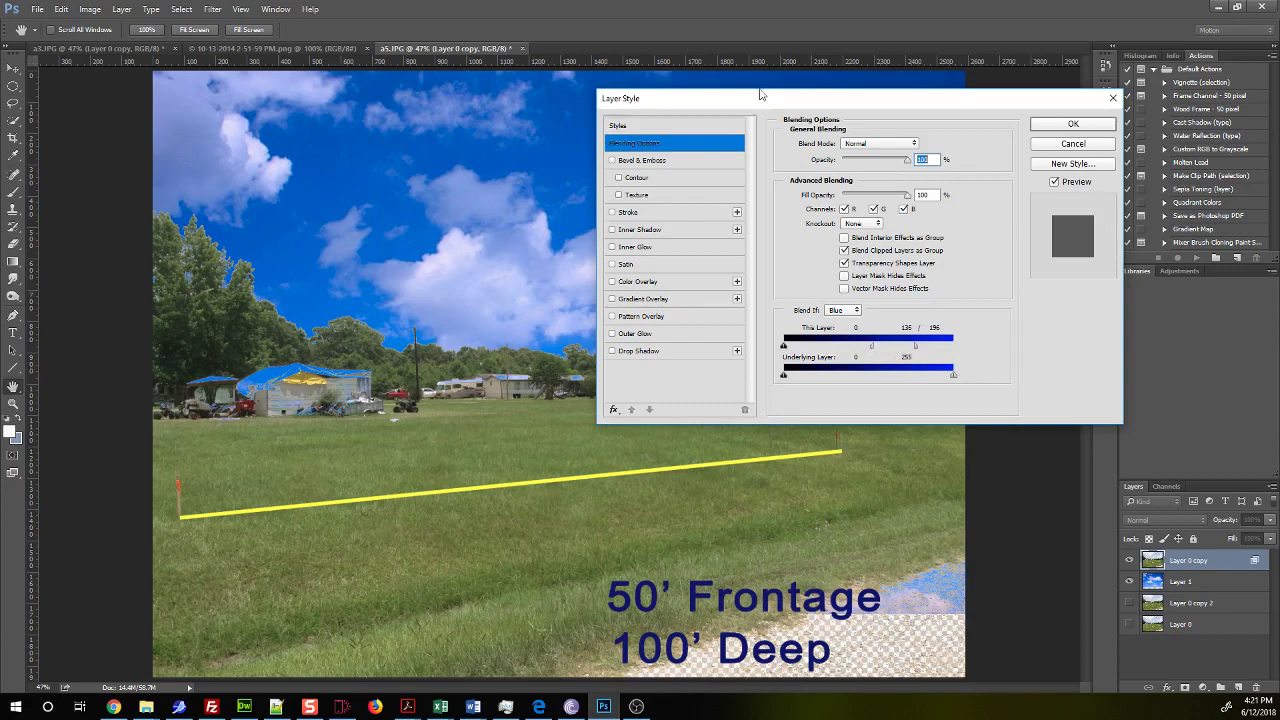
pyautogui.moveTo(751, 105); pyautogui.dragTo(750, 395)
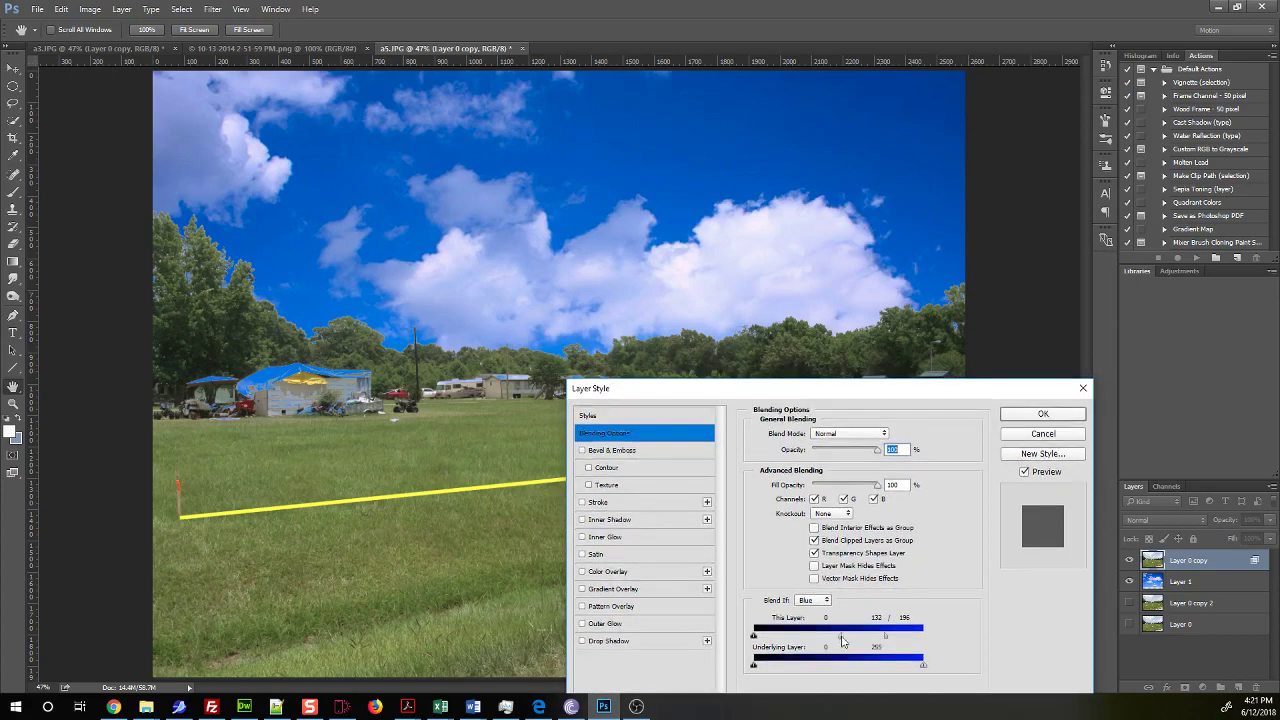
pyautogui.moveTo(842, 641); pyautogui.dragTo(841, 644)
pyautogui.click(1040, 414)
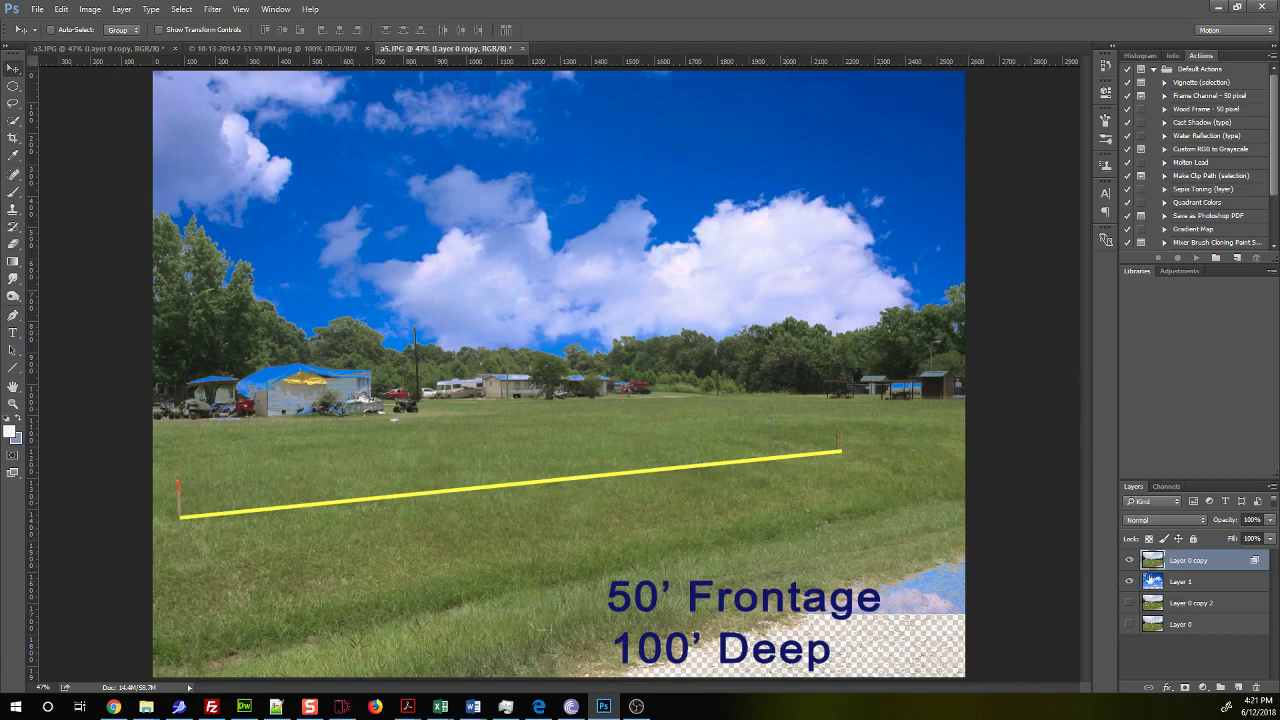
# Add a Vibrance adjustment above the sky layer with Vibrance -40 and Saturation -2.
pyautogui.click(1221, 585)
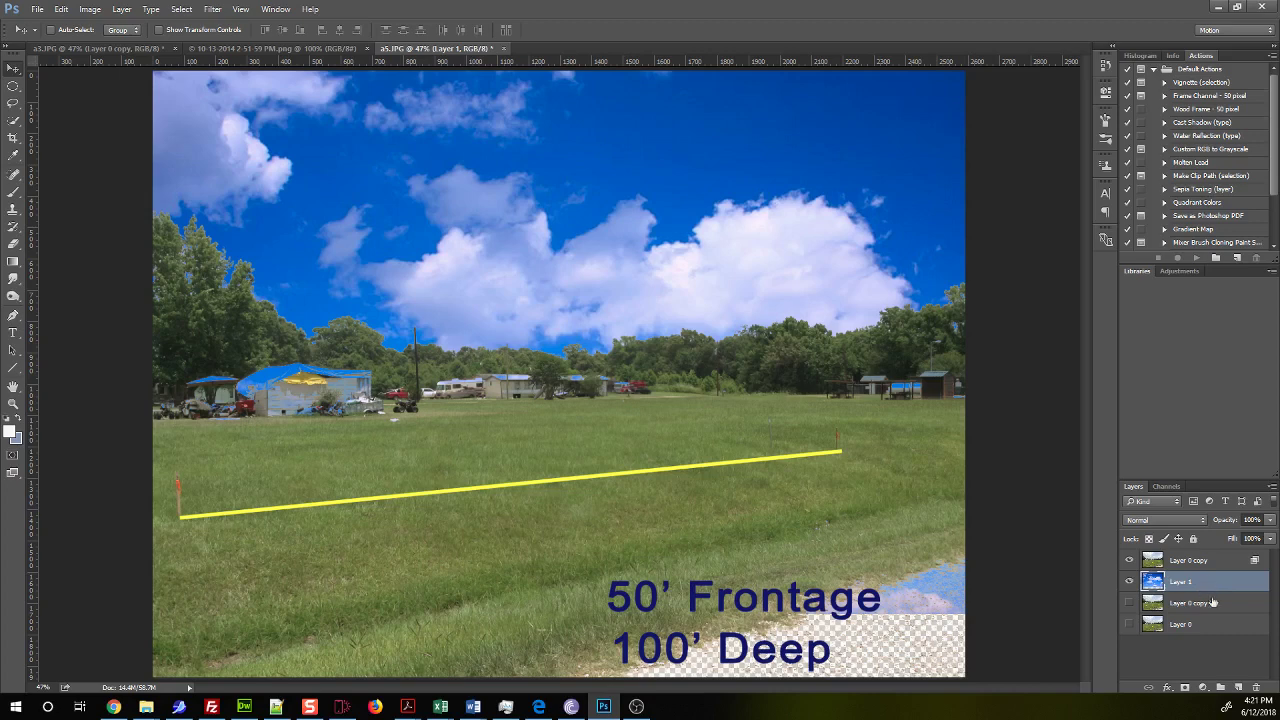
pyautogui.click(1203, 688)
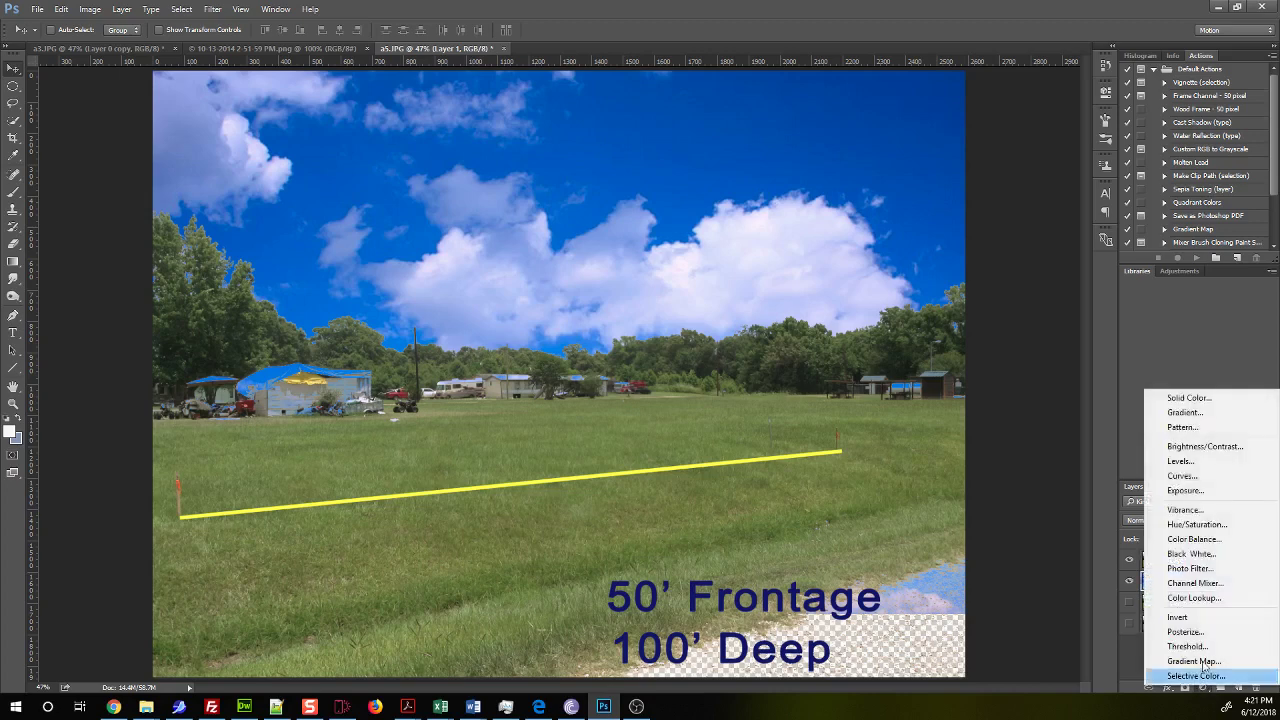
pyautogui.click(1188, 510)
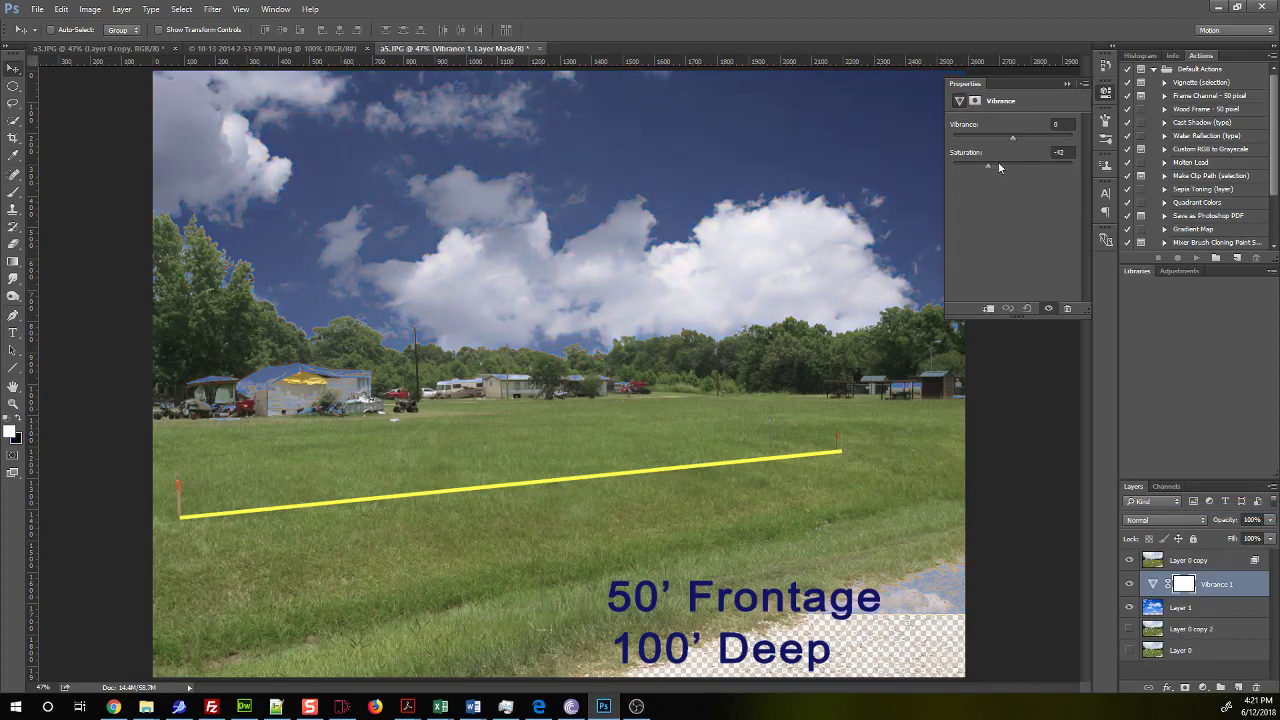
pyautogui.moveTo(992, 166); pyautogui.dragTo(975, 168)
pyautogui.moveTo(1006, 140); pyautogui.dragTo(1000, 141)
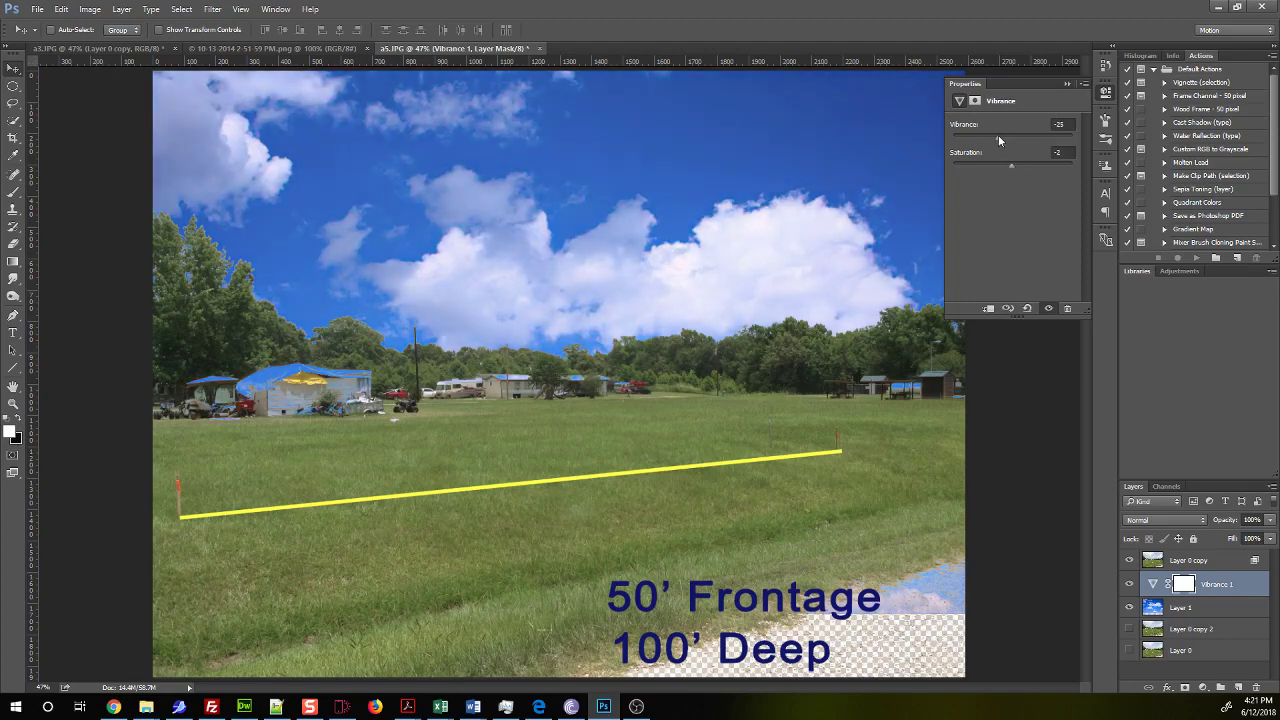
pyautogui.moveTo(1000, 140); pyautogui.dragTo(993, 137)
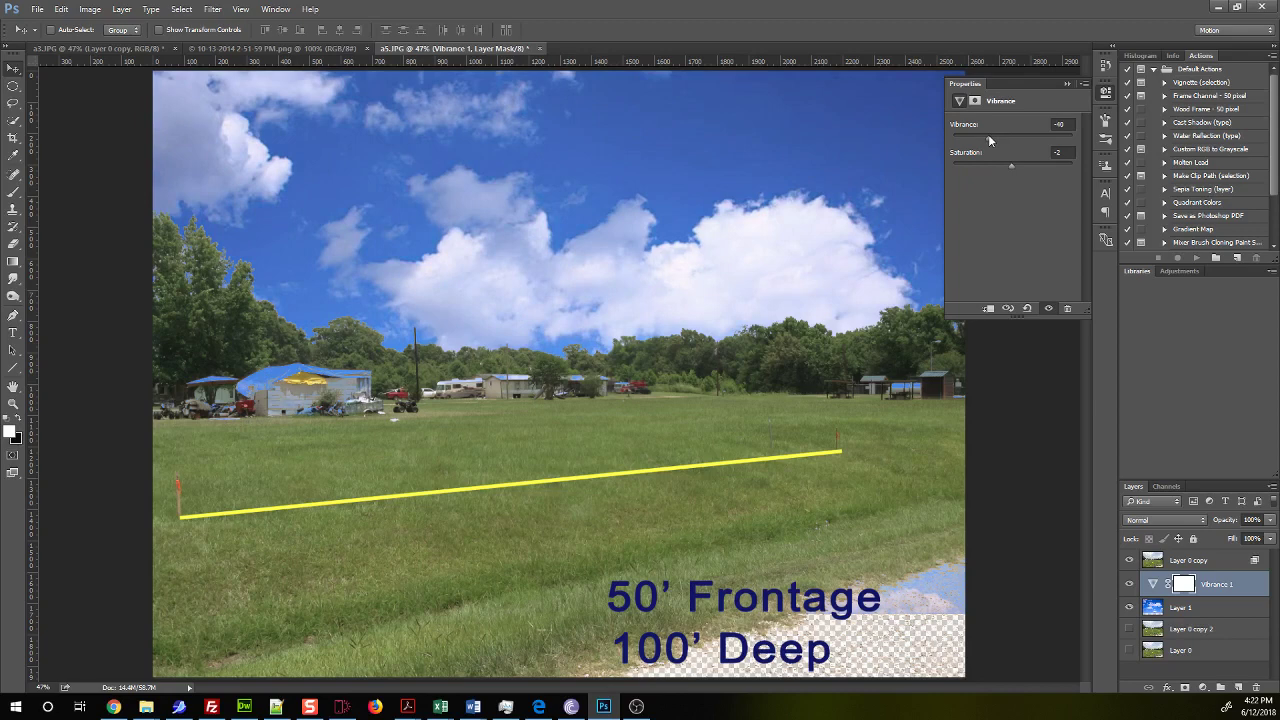
pyautogui.click(1067, 83)
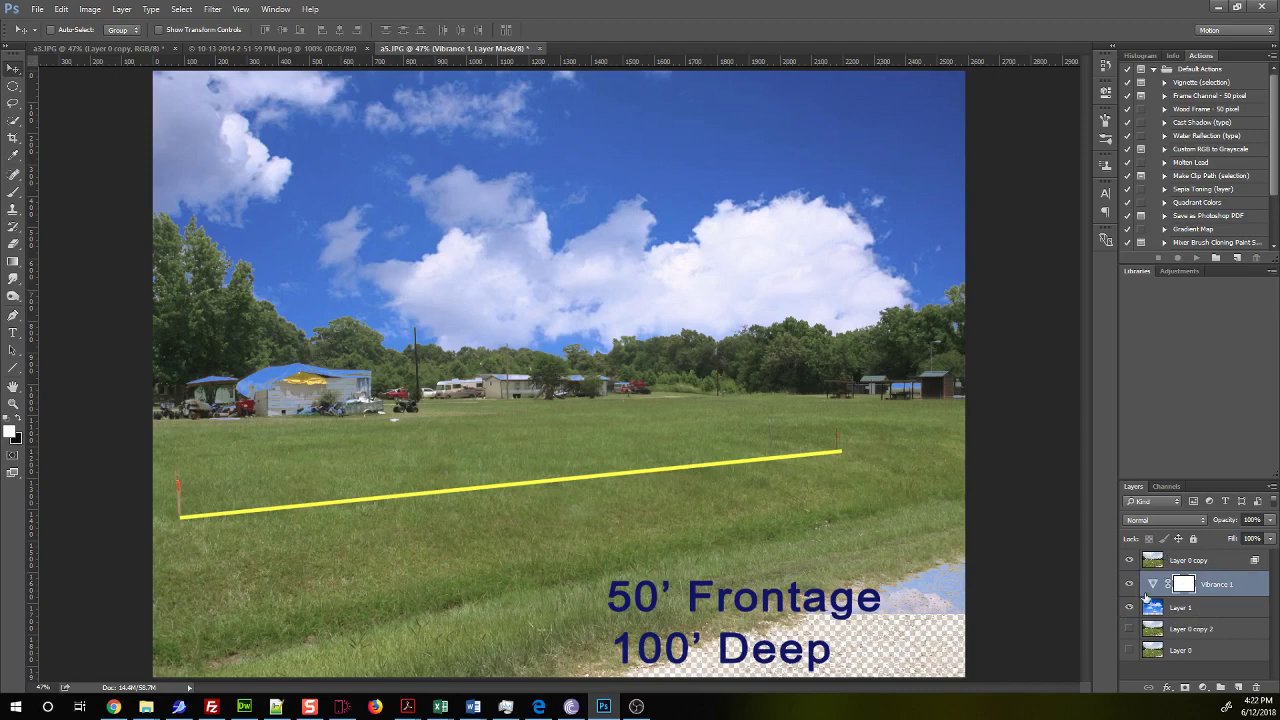
# Show Layer 0 copy 2 and move it directly beneath Layer 0 copy, above the Vibrance adjustment.
pyautogui.click(1210, 565)
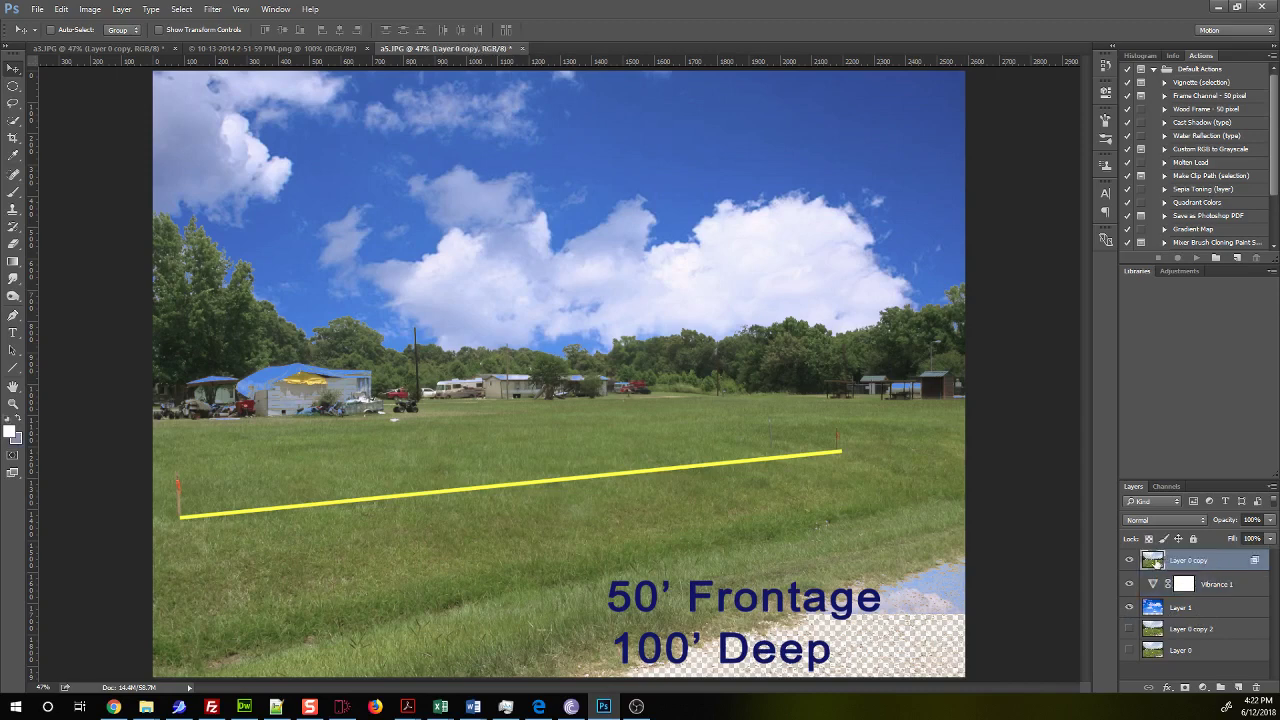
pyautogui.click(1192, 634)
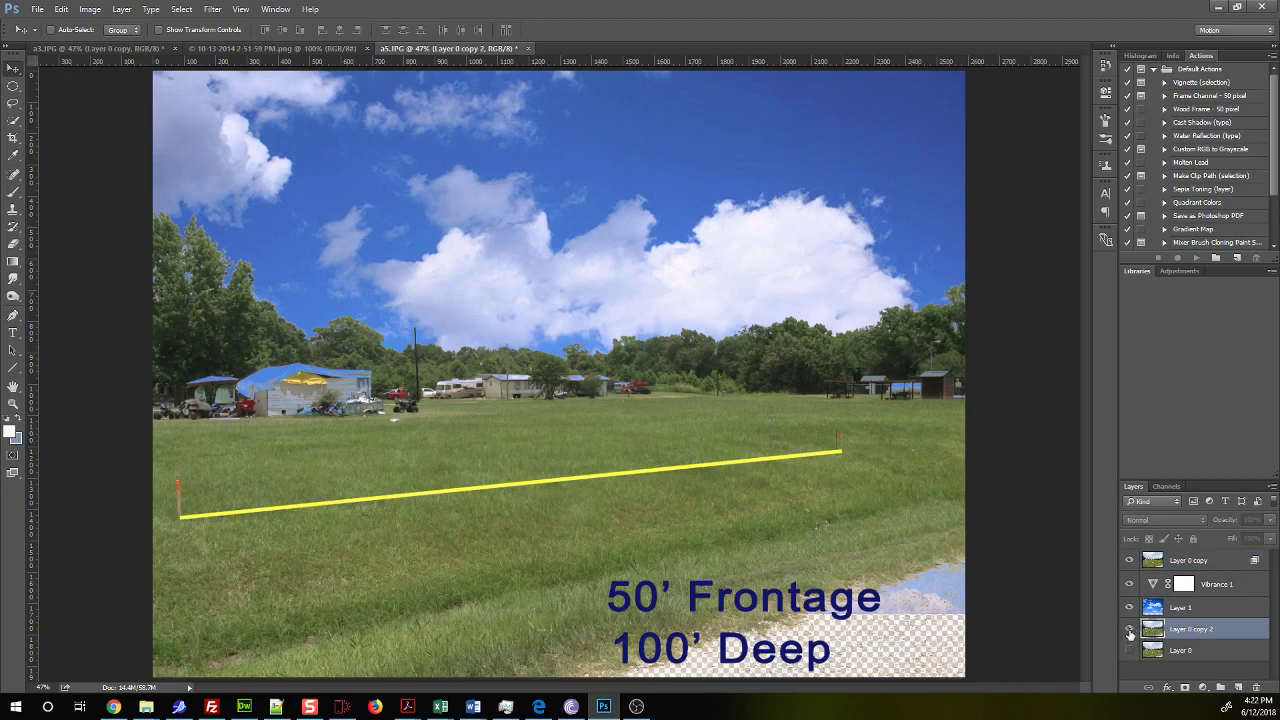
pyautogui.click(1129, 630)
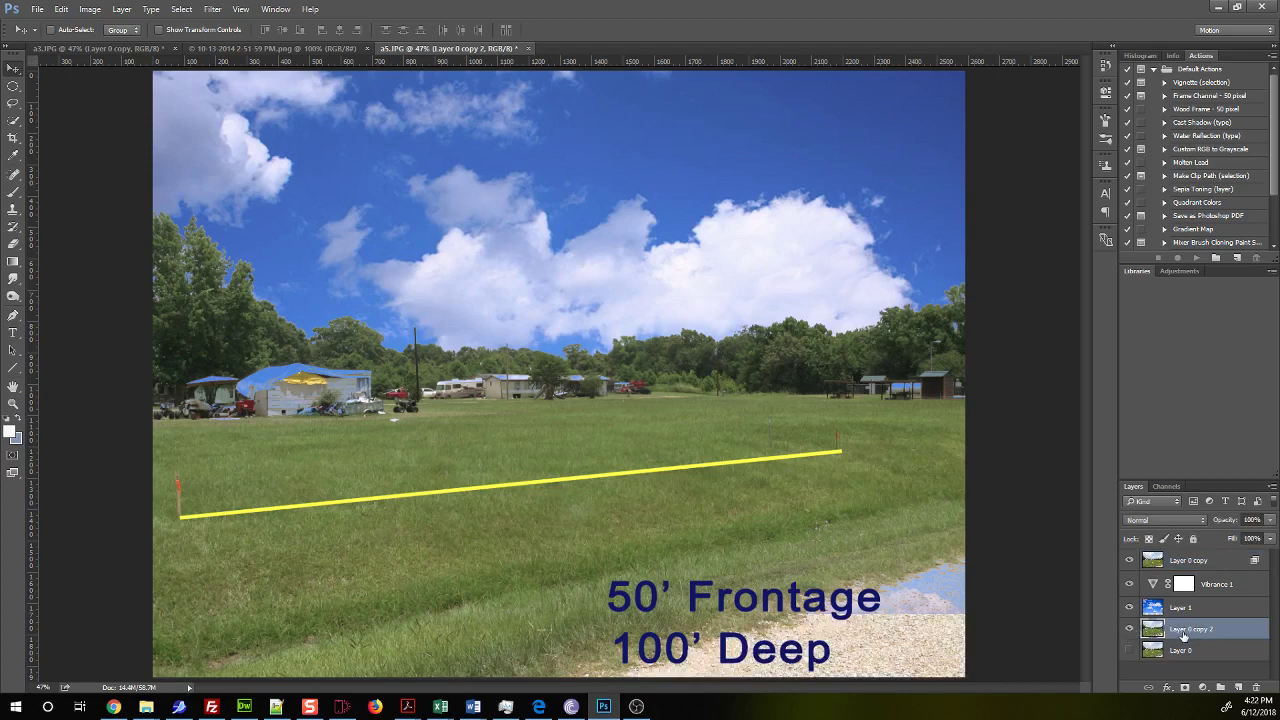
pyautogui.moveTo(1185, 634); pyautogui.dragTo(1180, 588)
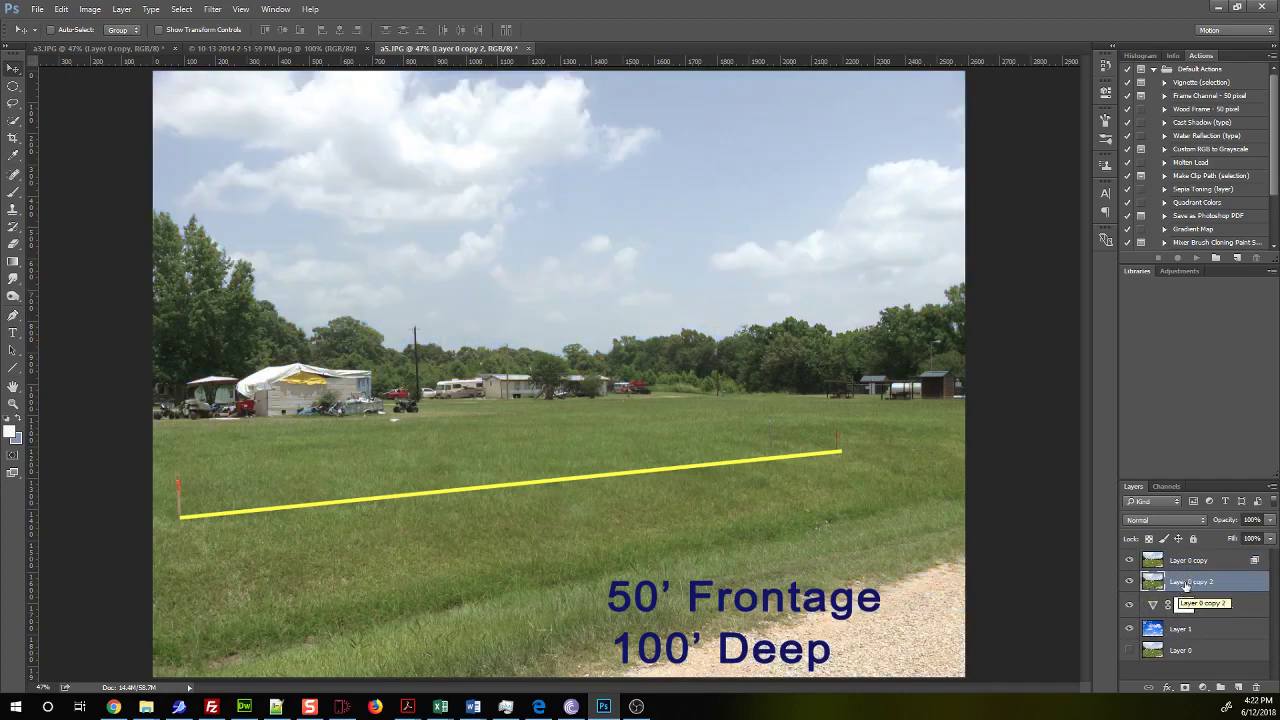
# Add a layer mask to Layer 0 copy 2 and paint it black over the whole sky with a 300 px brush.
pyautogui.click(1185, 690)
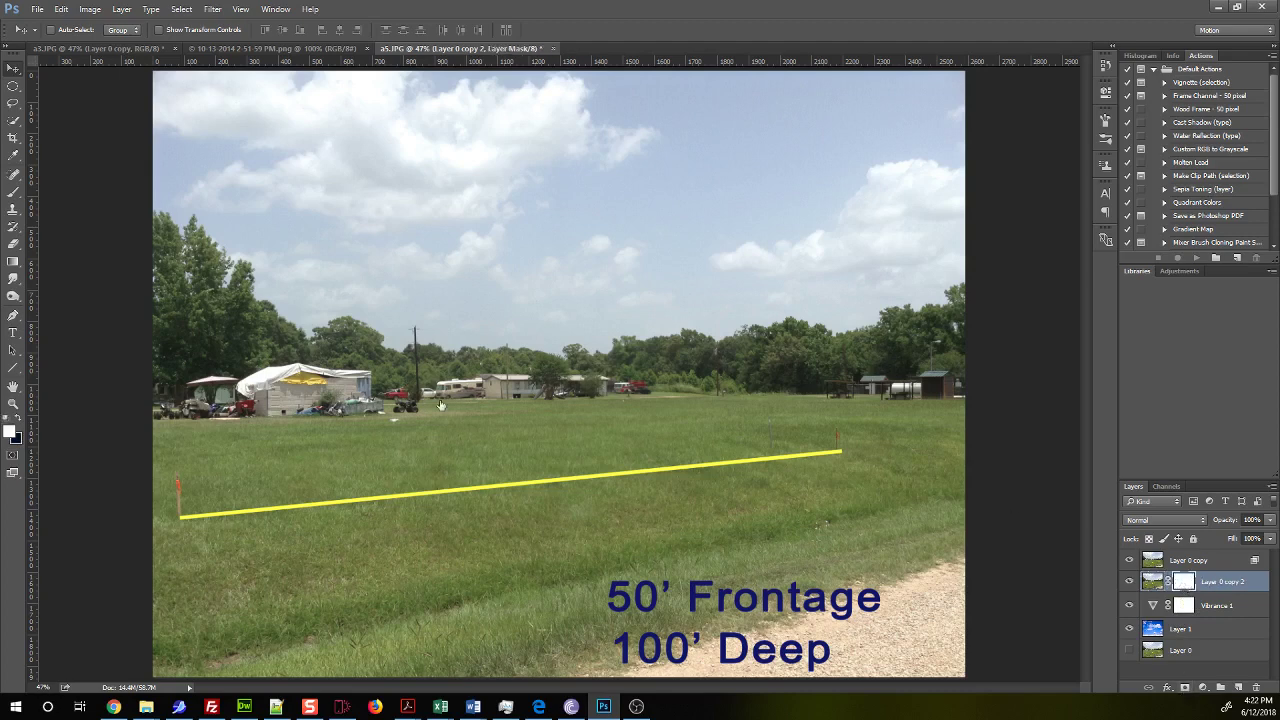
pyautogui.click(13, 191)
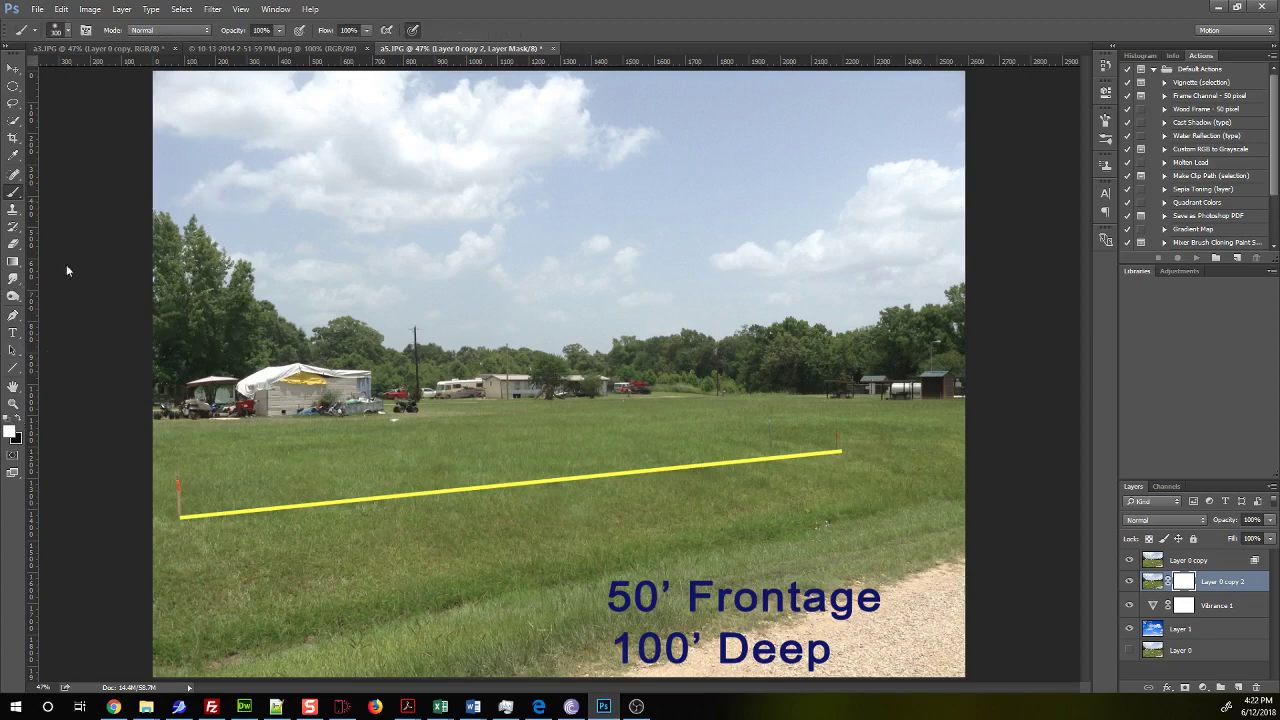
pyautogui.click(20, 424)
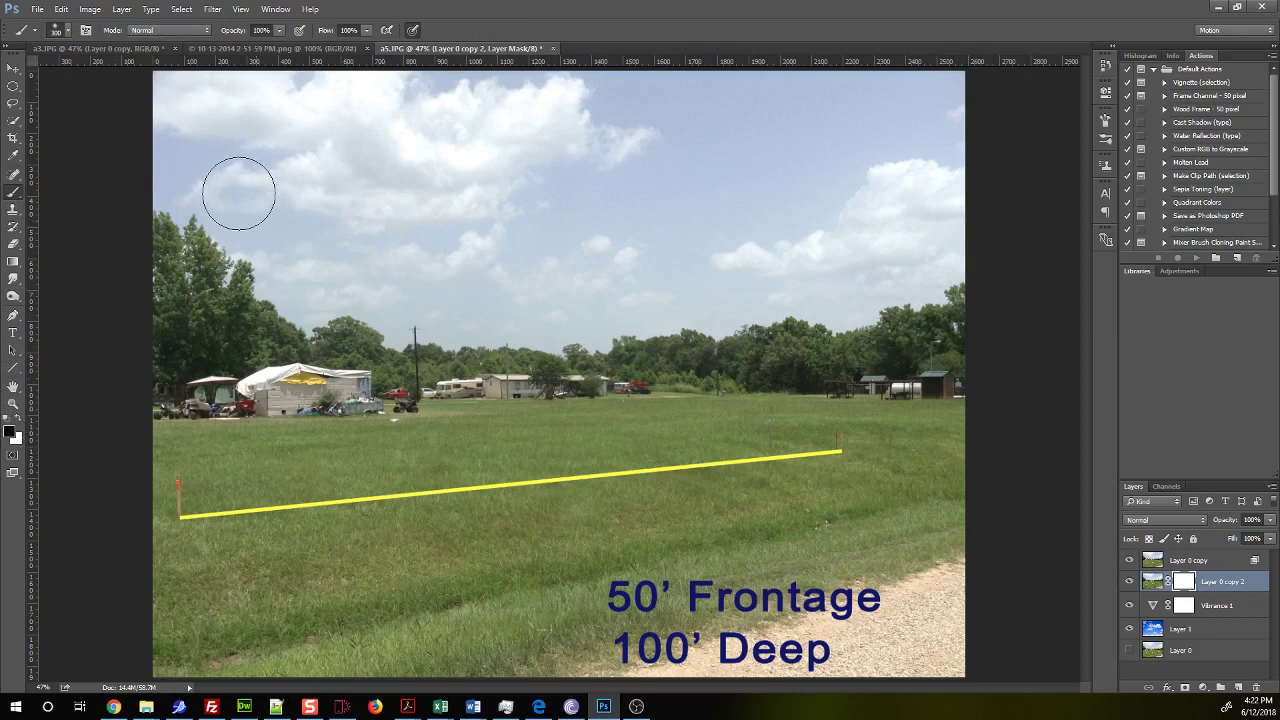
pyautogui.moveTo(243, 191)
pyautogui.mouseDown()
pyautogui.moveTo(196, 185)
pyautogui.moveTo(218, 173)
pyautogui.moveTo(178, 154)
pyautogui.moveTo(168, 172)
pyautogui.moveTo(224, 236)
pyautogui.moveTo(177, 207)
pyautogui.moveTo(159, 146)
pyautogui.moveTo(168, 92)
pyautogui.moveTo(219, 114)
pyautogui.moveTo(224, 253)
pyautogui.moveTo(325, 313)
pyautogui.moveTo(349, 269)
pyautogui.moveTo(338, 172)
pyautogui.moveTo(219, 92)
pyautogui.moveTo(313, 97)
pyautogui.moveTo(378, 180)
pyautogui.moveTo(383, 267)
pyautogui.moveTo(327, 329)
pyautogui.moveTo(470, 331)
pyautogui.moveTo(398, 225)
pyautogui.moveTo(469, 196)
pyautogui.moveTo(397, 151)
pyautogui.moveTo(389, 99)
pyautogui.moveTo(611, 244)
pyautogui.moveTo(535, 143)
pyautogui.moveTo(529, 99)
pyautogui.moveTo(489, 80)
pyautogui.moveTo(720, 97)
pyautogui.moveTo(660, 153)
pyautogui.moveTo(753, 251)
pyautogui.moveTo(662, 310)
pyautogui.moveTo(741, 292)
pyautogui.moveTo(877, 290)
pyautogui.moveTo(886, 330)
pyautogui.moveTo(943, 269)
pyautogui.moveTo(888, 178)
pyautogui.moveTo(937, 152)
pyautogui.moveTo(928, 146)
pyautogui.moveTo(949, 121)
pyautogui.moveTo(958, 205)
pyautogui.moveTo(949, 92)
pyautogui.moveTo(749, 90)
pyautogui.moveTo(711, 113)
pyautogui.moveTo(890, 251)
pyautogui.moveTo(788, 210)
pyautogui.moveTo(900, 260)
pyautogui.mouseUp()
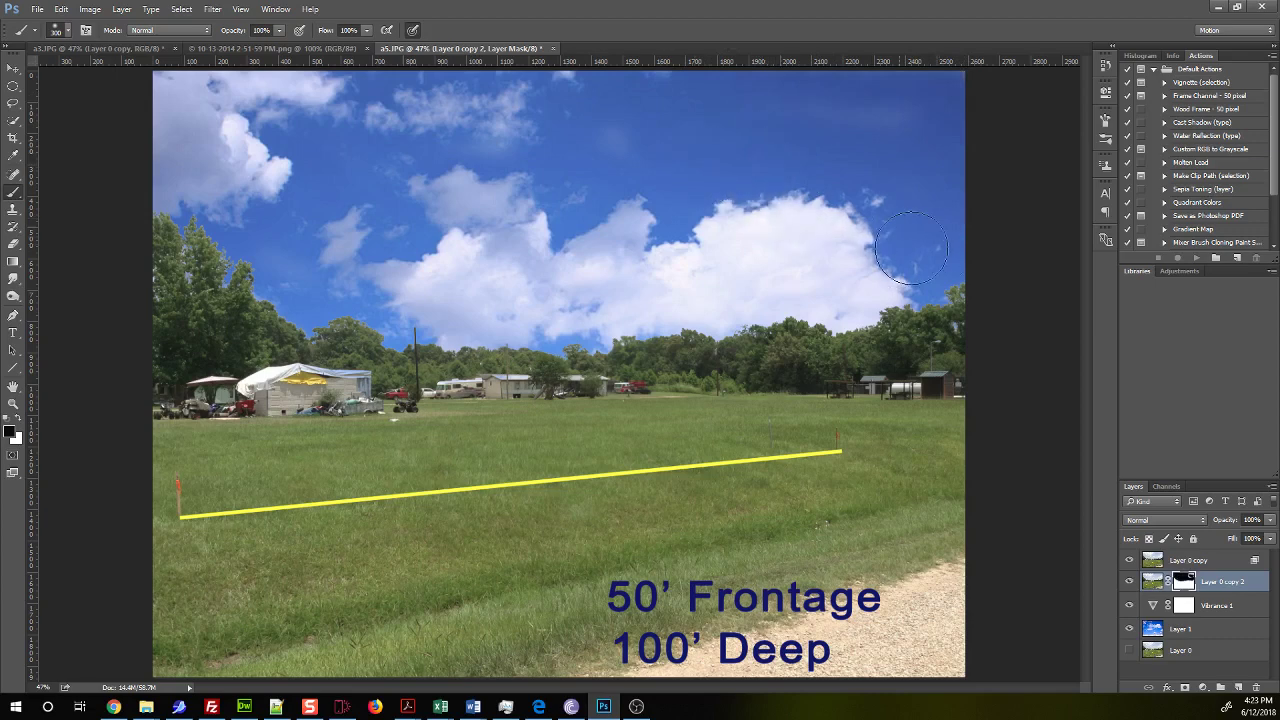
pyautogui.moveTo(506, 145)
pyautogui.mouseDown()
pyautogui.moveTo(504, 90)
pyautogui.moveTo(732, 171)
pyautogui.mouseUp()
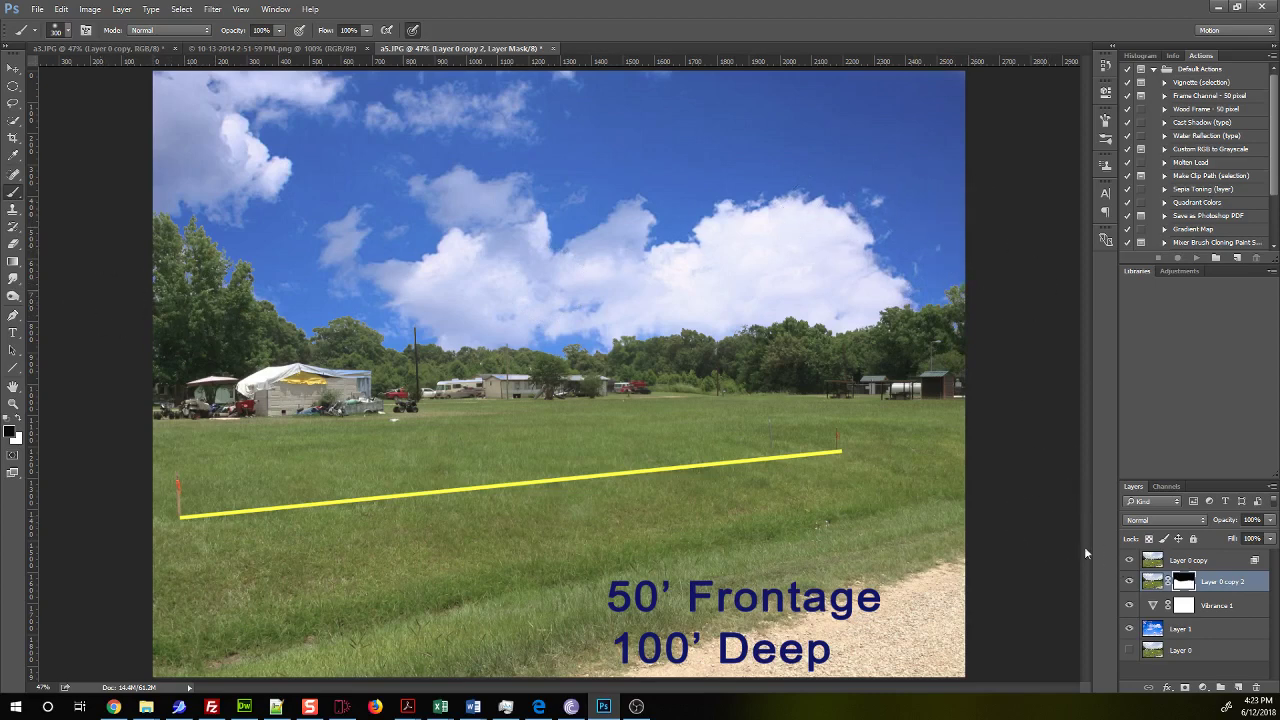
# Group Layer 0 copy, Layer 0 copy 2, Vibrance 1 and Layer 1 as Group 1 in Pass Through mode.
pyautogui.click(1231, 563)
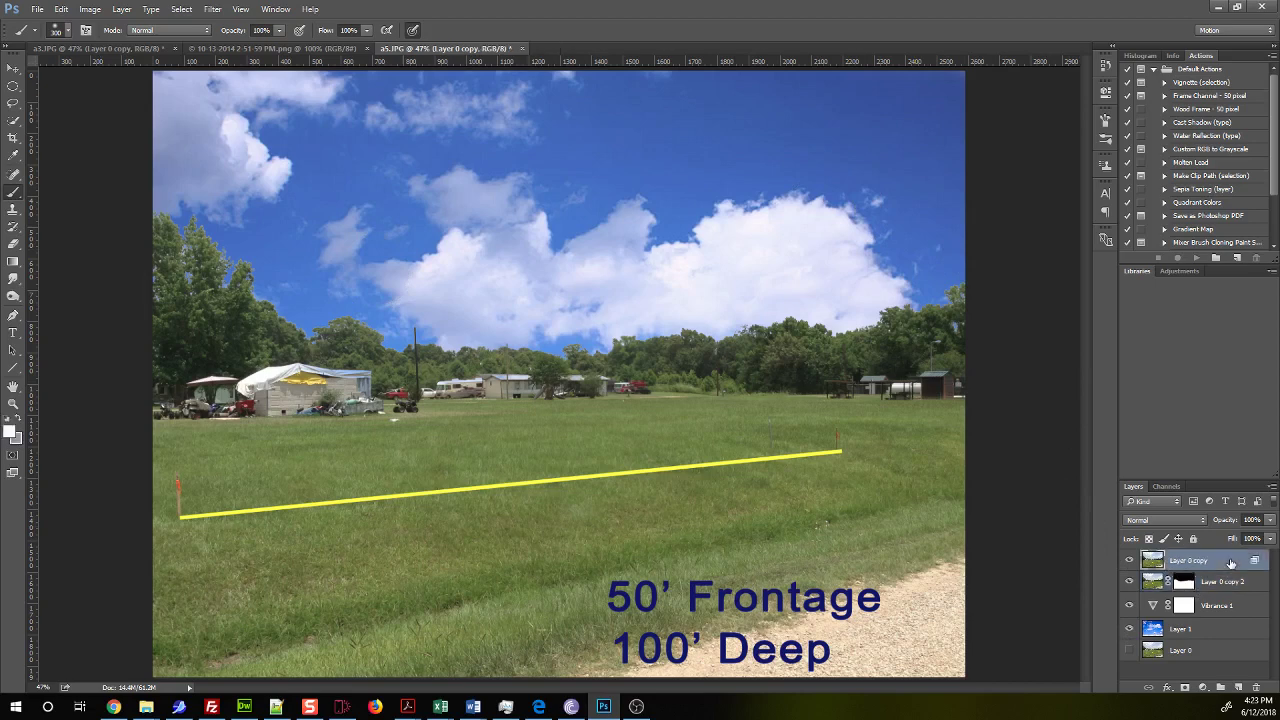
pyautogui.keyDown('shift'); pyautogui.click(1220, 630); pyautogui.keyUp('shift')
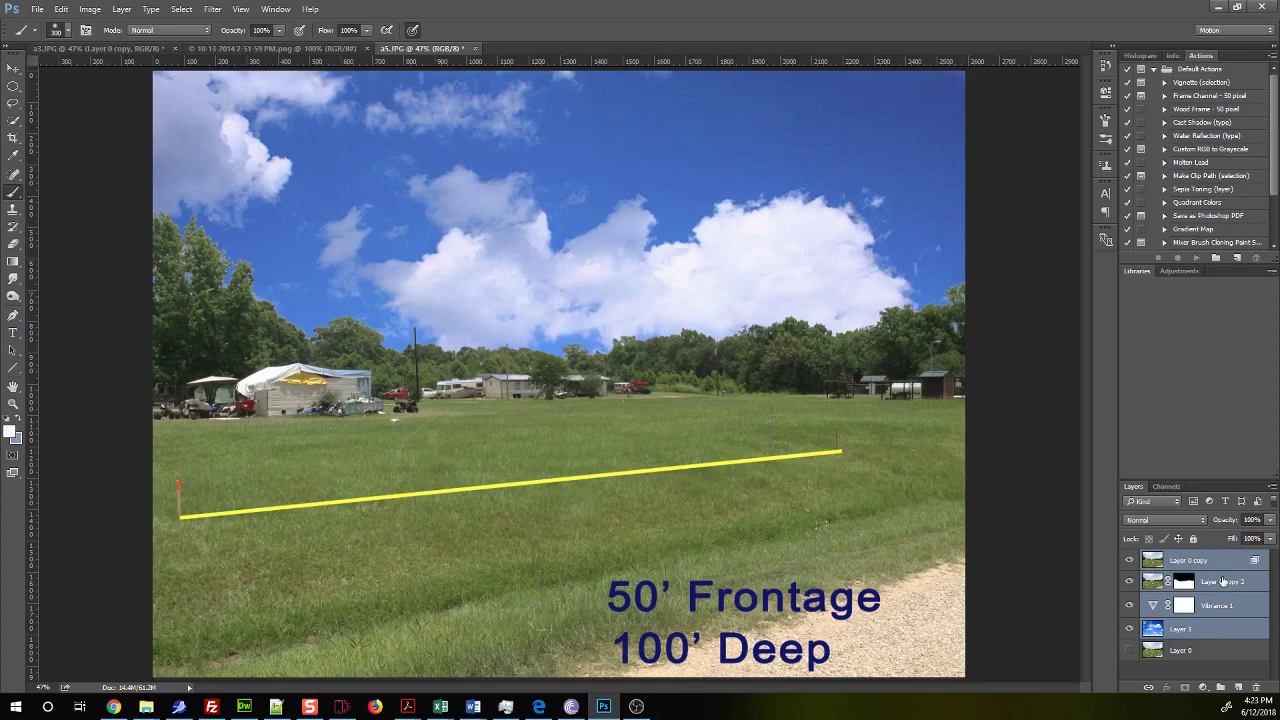
pyautogui.click(1272, 488)
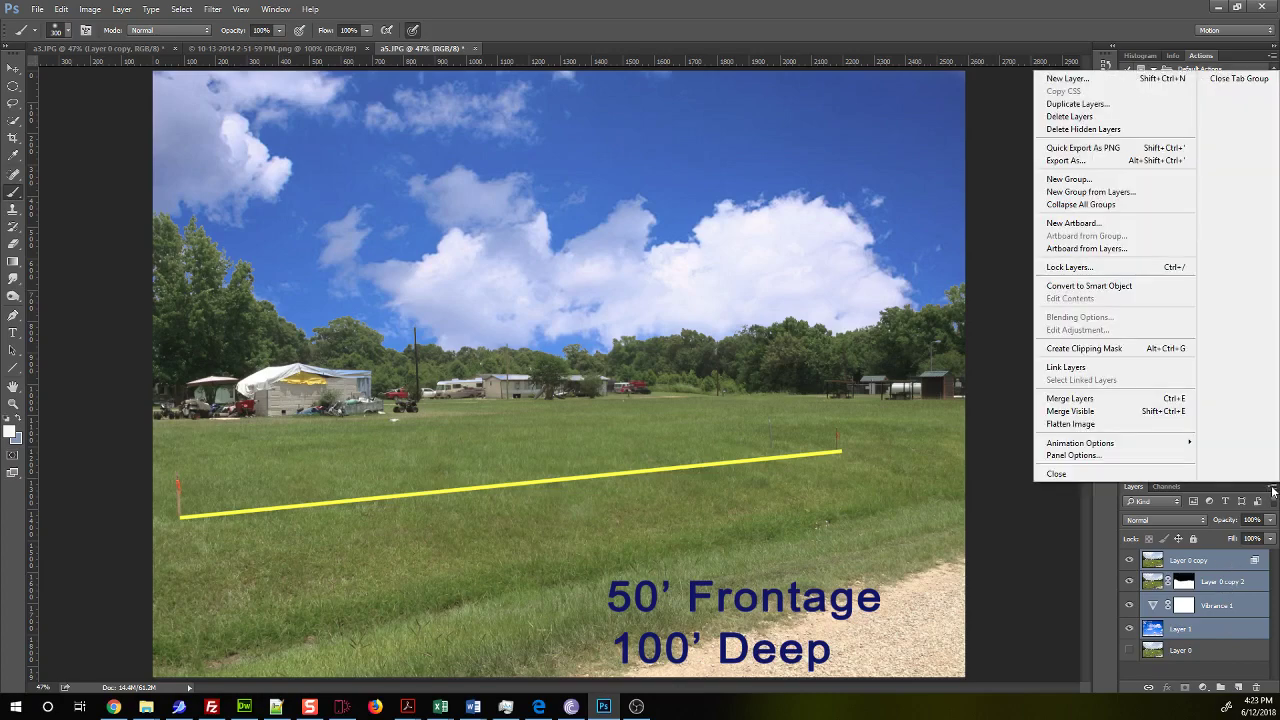
pyautogui.click(1077, 196)
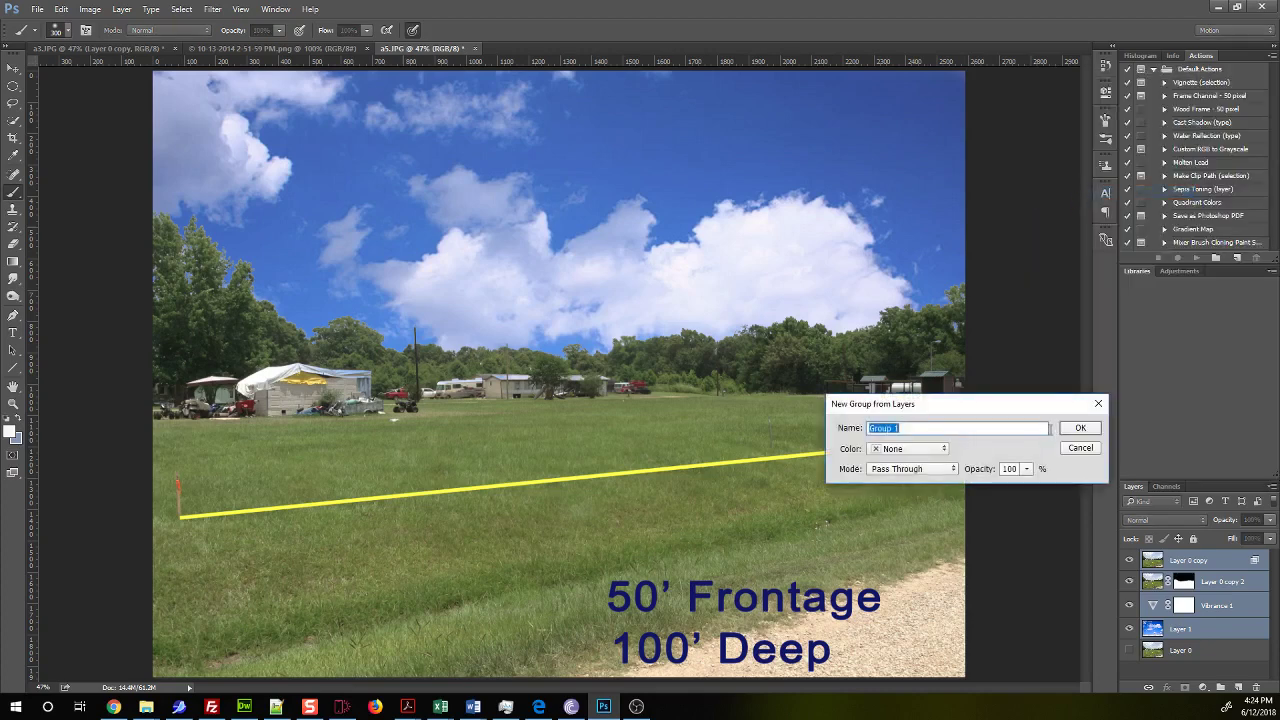
pyautogui.click(1078, 429)
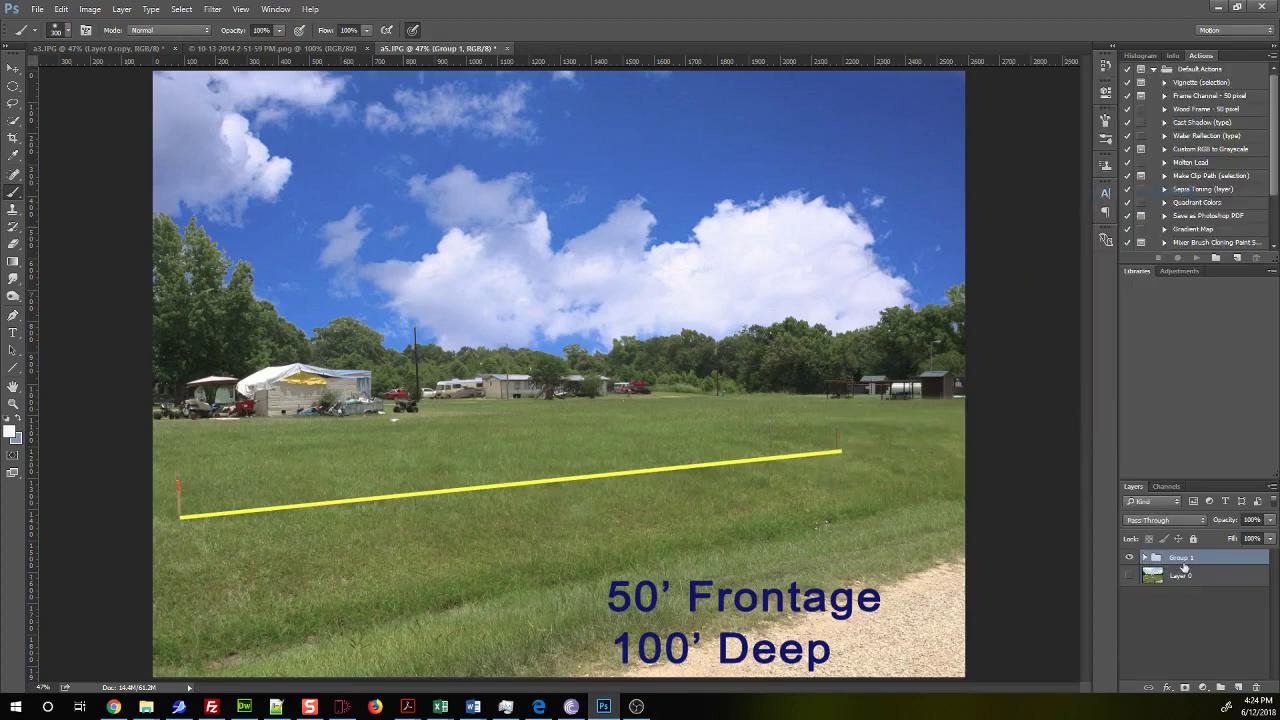
# Compare the edited photo with the original by toggling Group 1's visibility over the visible Layer 0, leaving the group shown.
pyautogui.click(1130, 557)
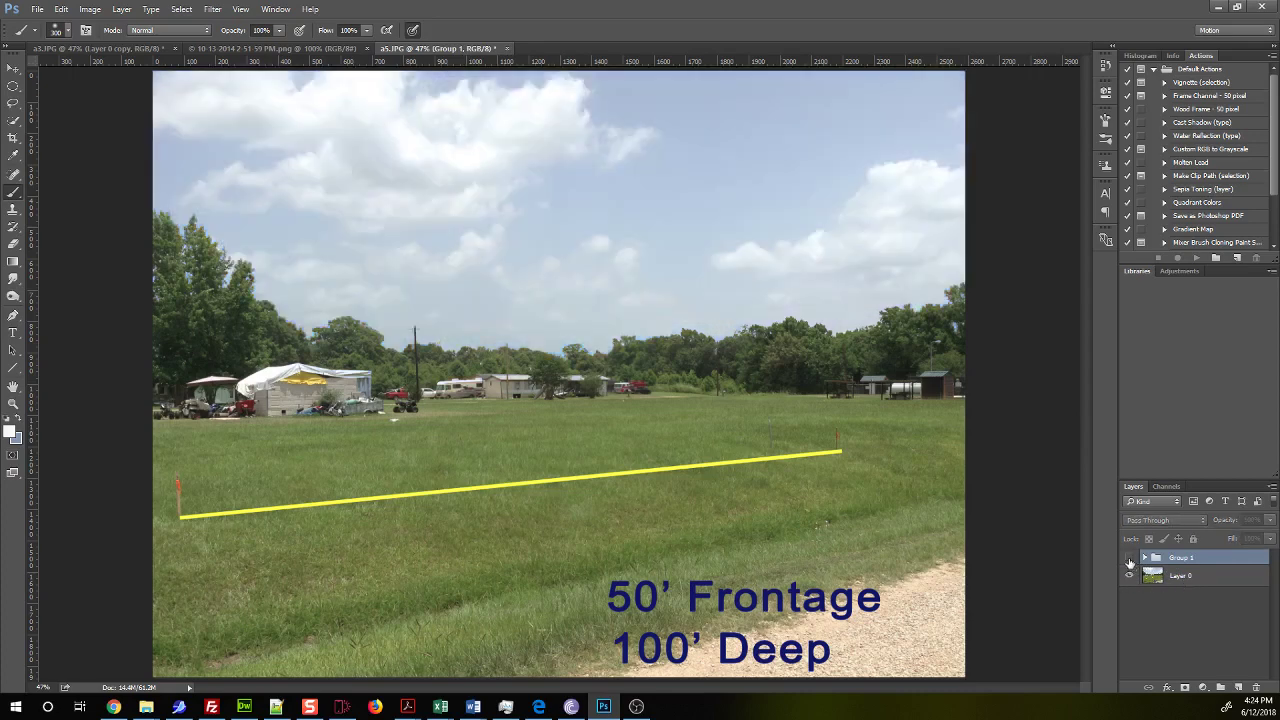
pyautogui.click(1130, 558)
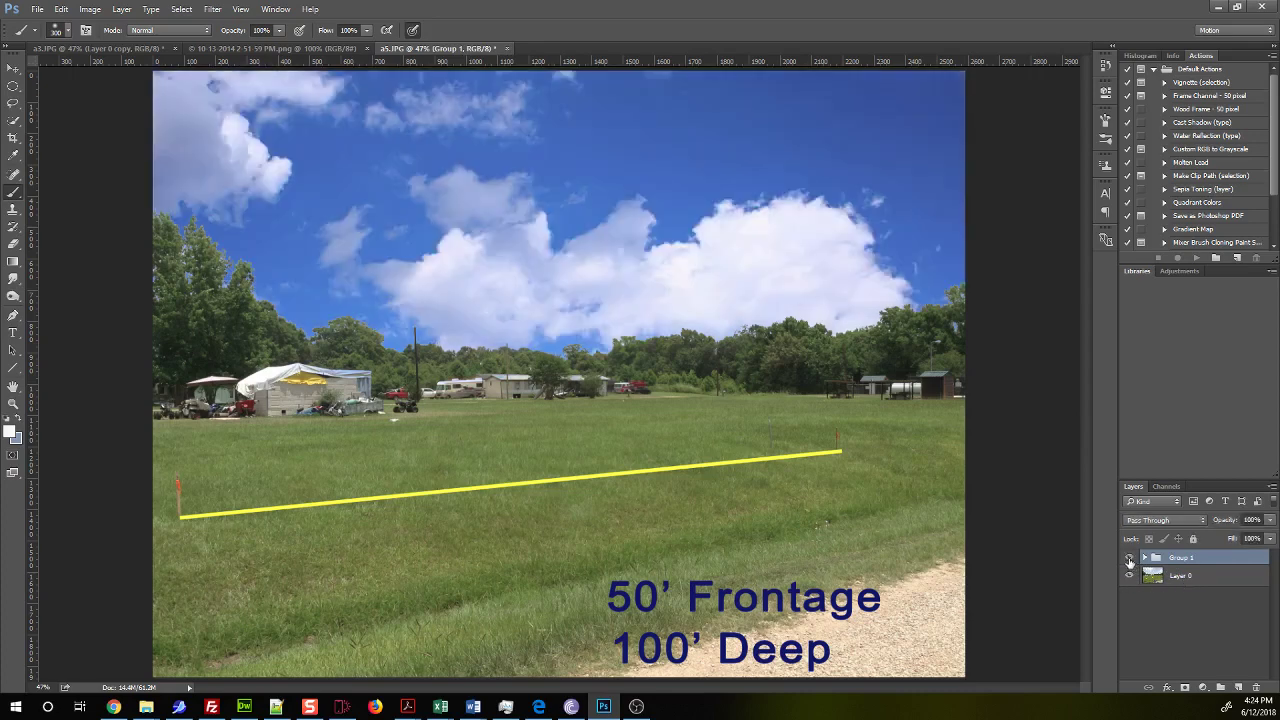
pyautogui.click(1130, 558)
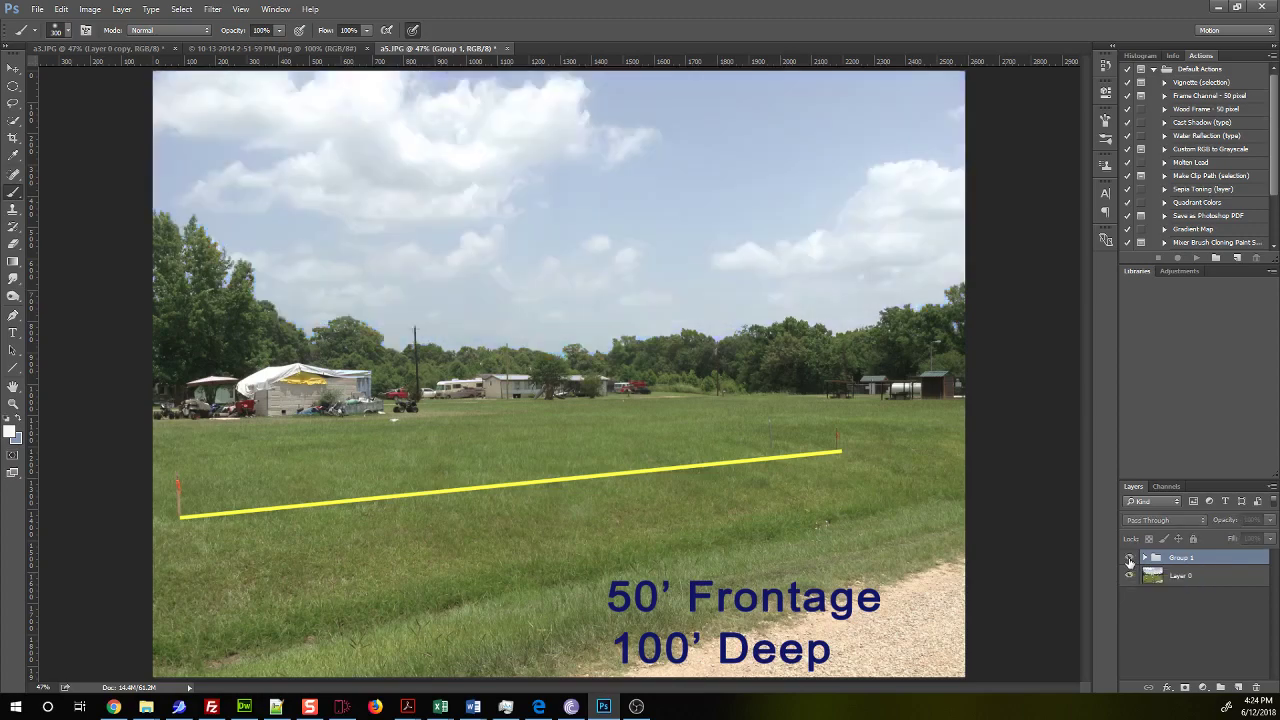
pyautogui.click(1130, 558)
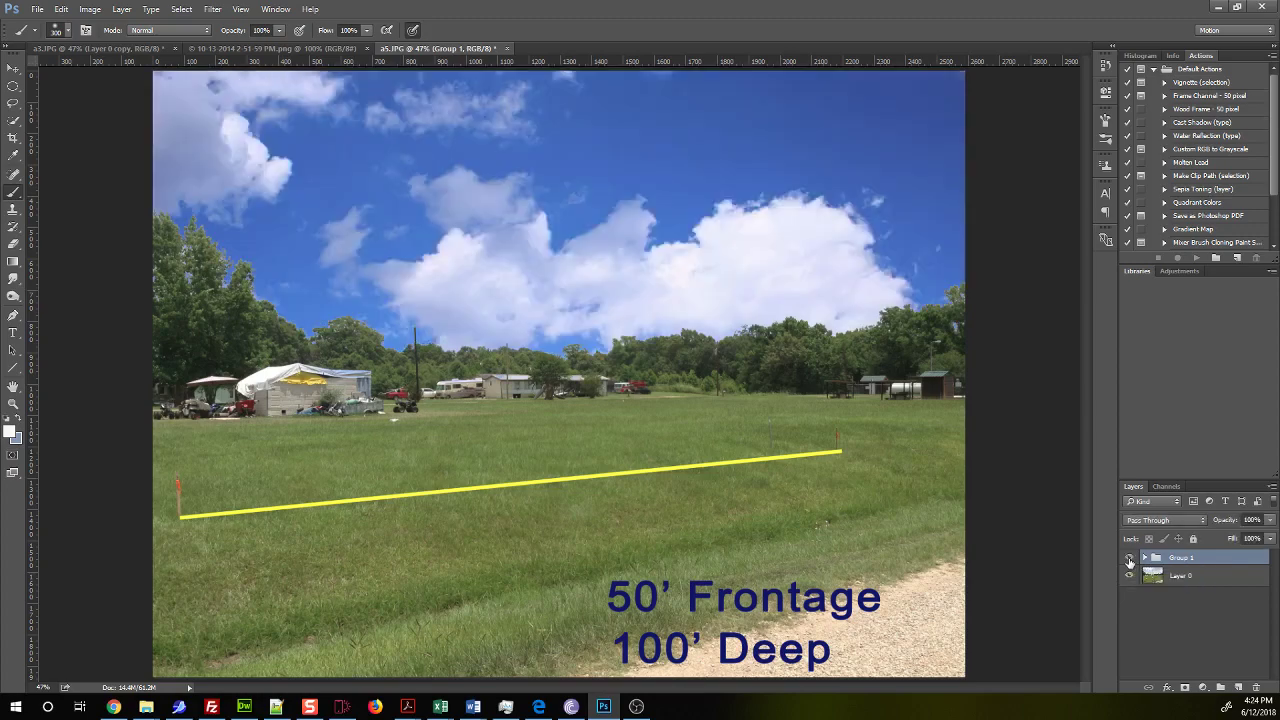
pyautogui.click(1130, 558)
pyautogui.click(1130, 558)
pyautogui.click(1131, 562)
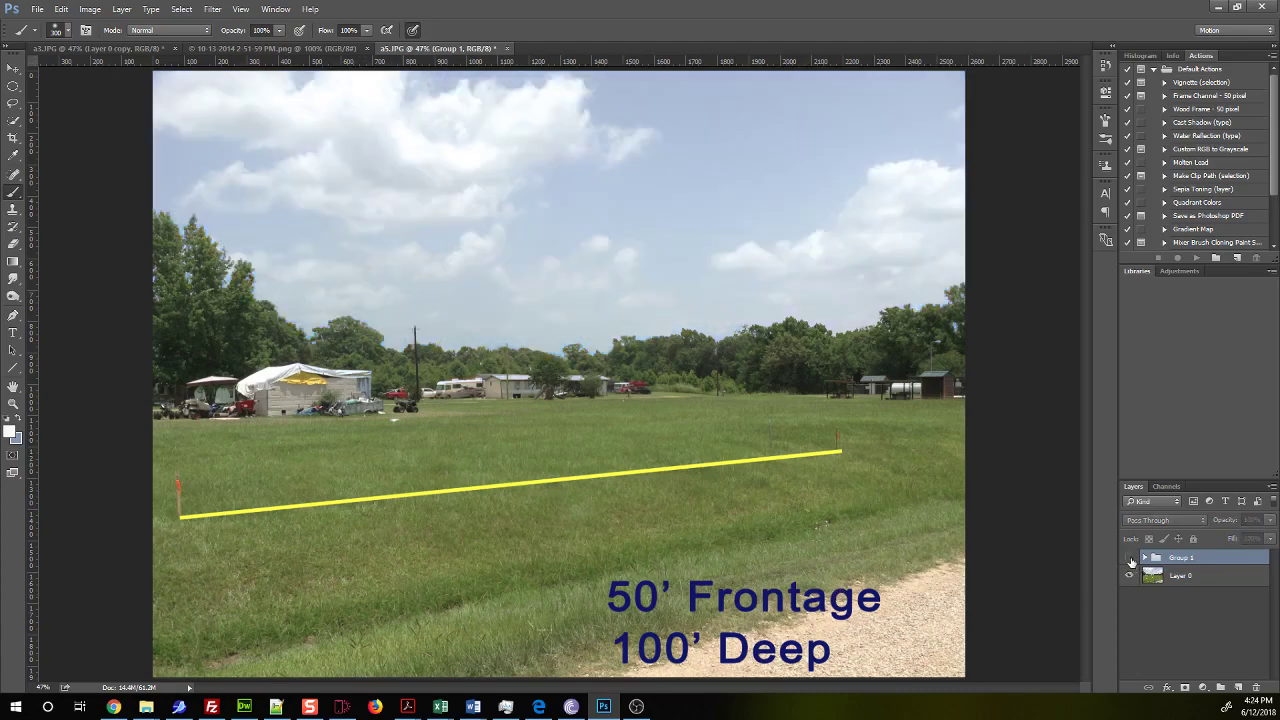
pyautogui.click(1132, 558)
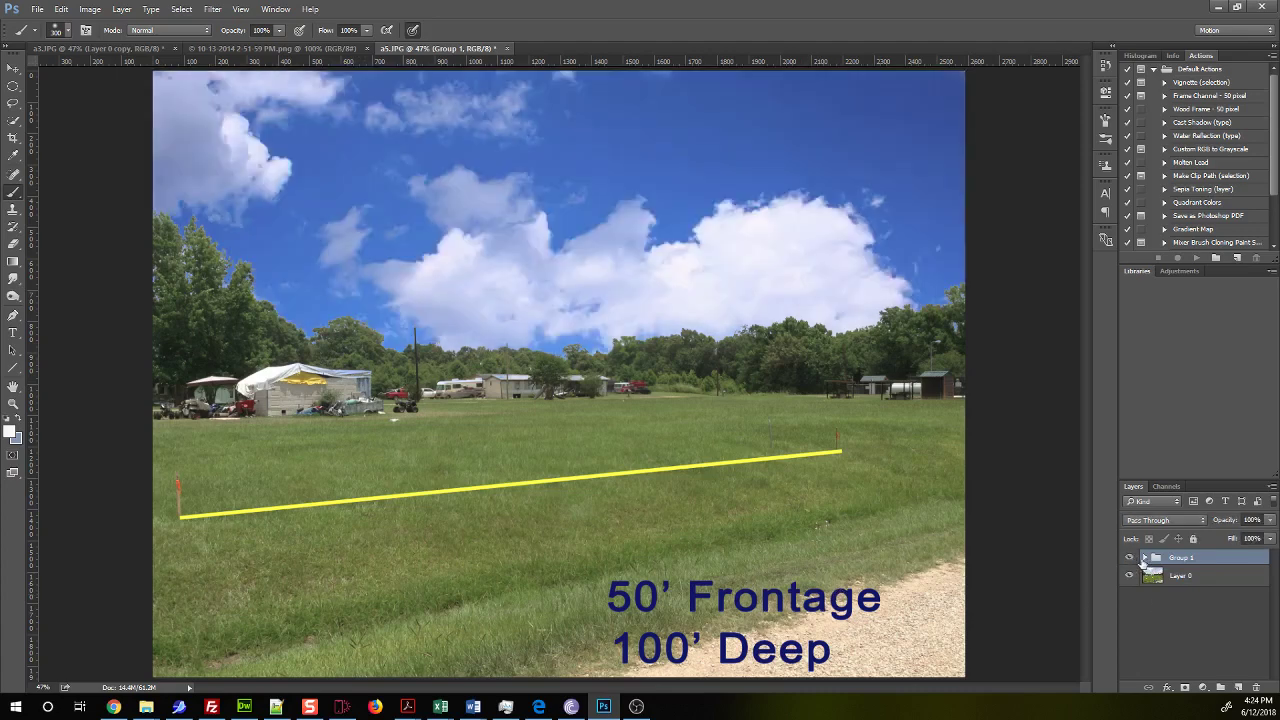
# Paint white on Layer 0 copy 2's mask with a 100 px brush over the white tent and the vehicles beside it.
pyautogui.click(1145, 557)
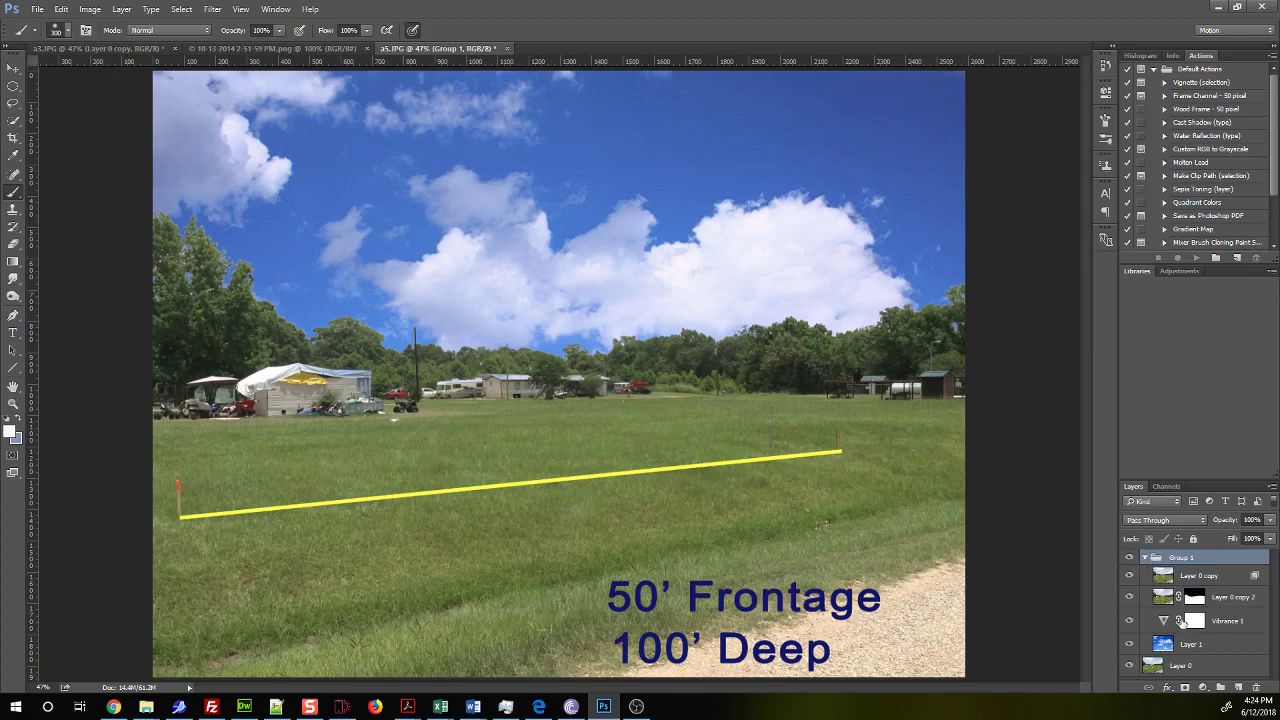
pyautogui.click(1200, 600)
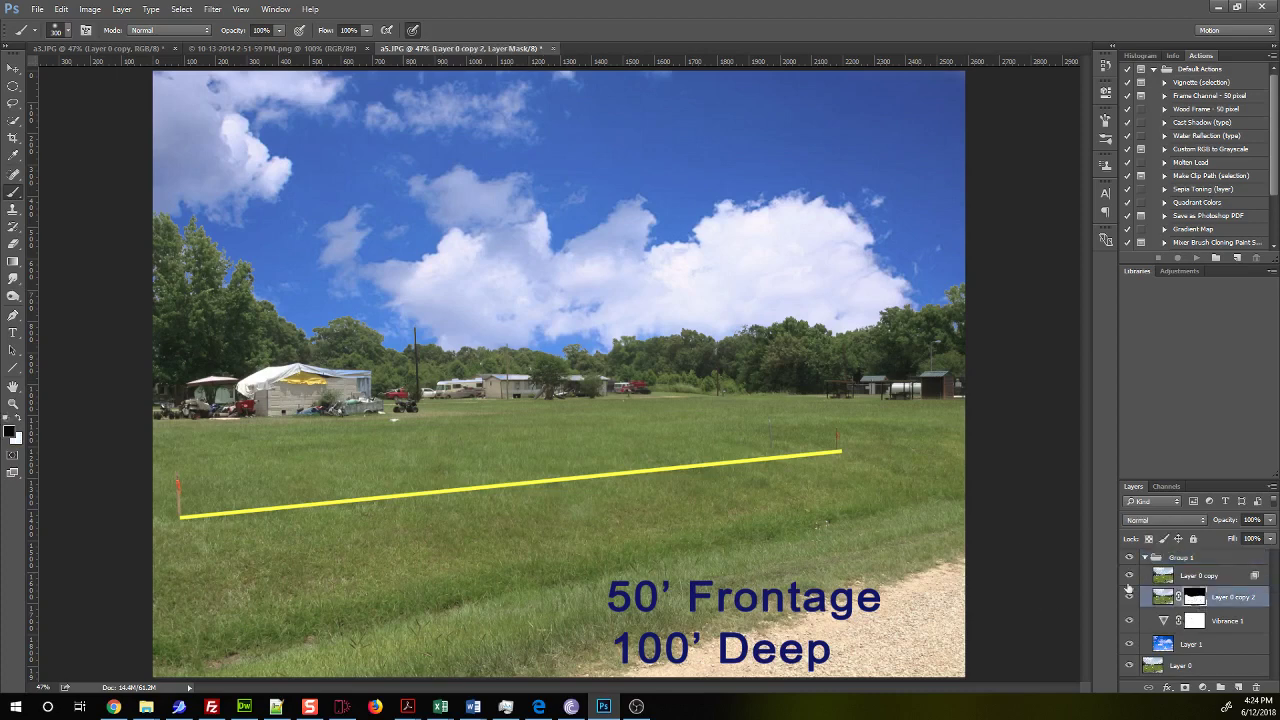
pyautogui.click(20, 423)
pyautogui.press('[')
pyautogui.press('[')
pyautogui.press('[')
pyautogui.press('[')
pyautogui.press('[')
pyautogui.press('[')
pyautogui.moveTo(264, 378)
pyautogui.mouseDown()
pyautogui.moveTo(359, 378)
pyautogui.moveTo(358, 394)
pyautogui.moveTo(353, 382)
pyautogui.mouseUp()
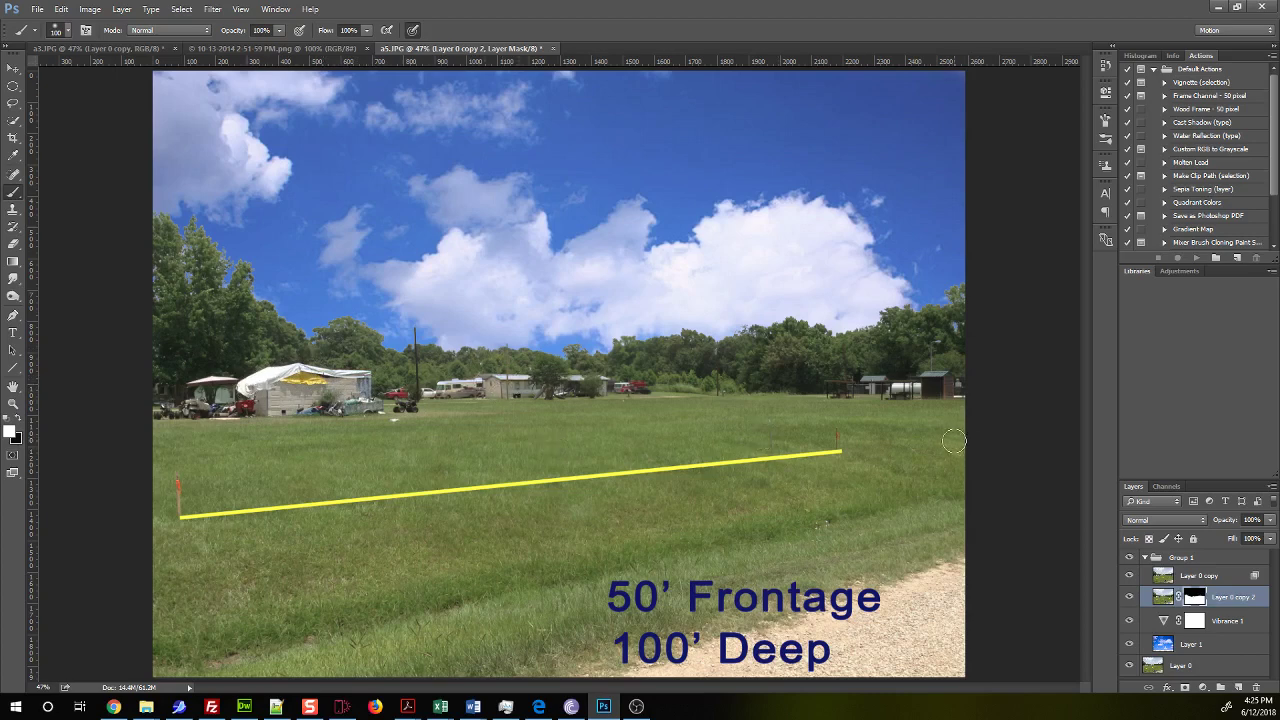
pyautogui.moveTo(219, 405); pyautogui.dragTo(185, 408)
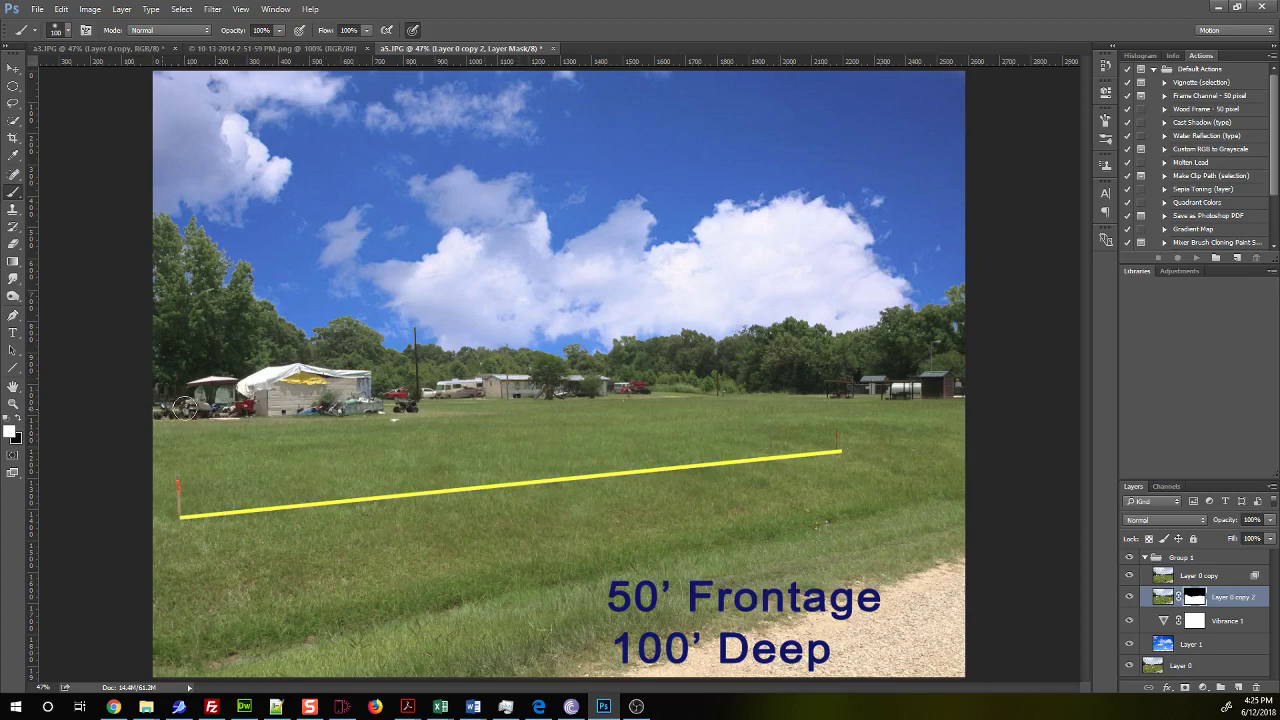